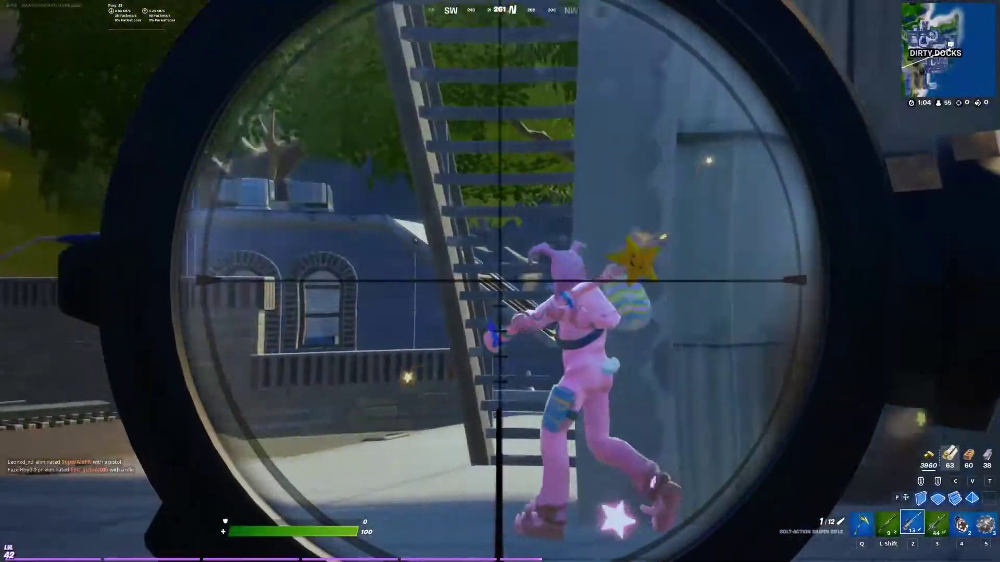
{"action": "left_click", "coordinate": [500, 281]}
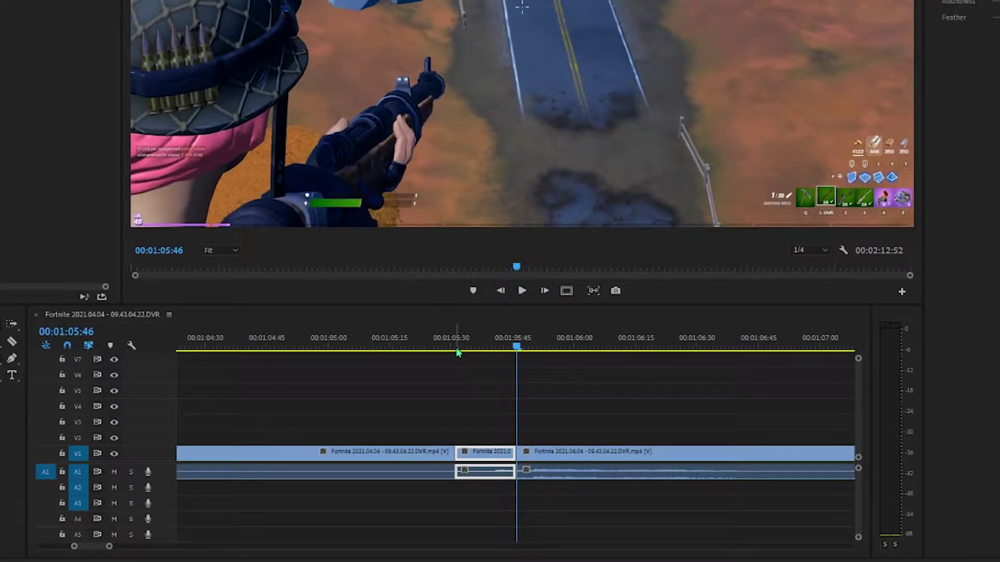
Step: Play and scrub through the sequence around 00:01:05 to examine the clips surrounding the moment of the shot
{"action": "left_click", "coordinate": [456, 350]}
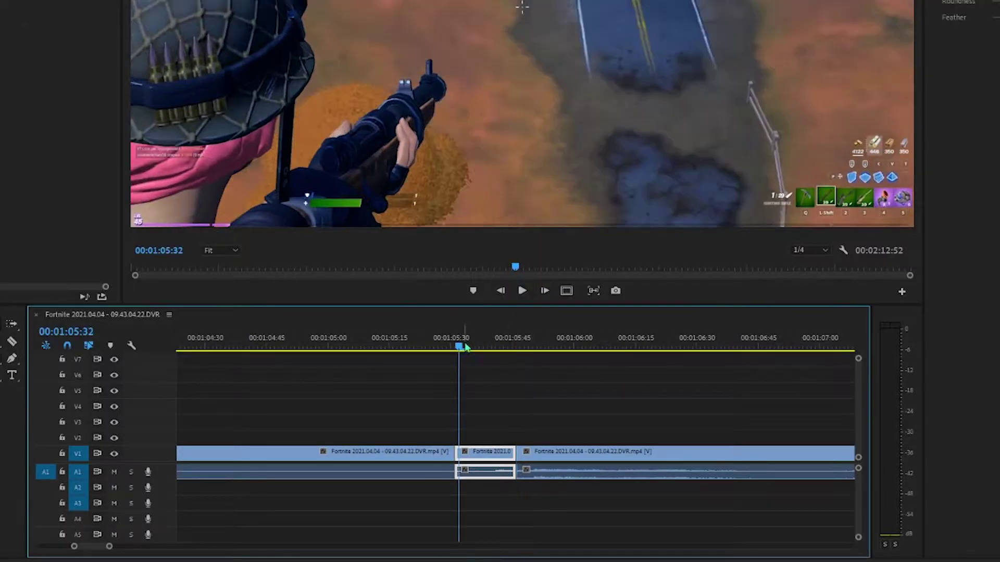
{"action": "key", "text": "minus"}
{"action": "key", "text": "minus"}
{"action": "key", "text": "minus"}
{"action": "key", "text": "minus"}
{"action": "key", "text": "minus"}
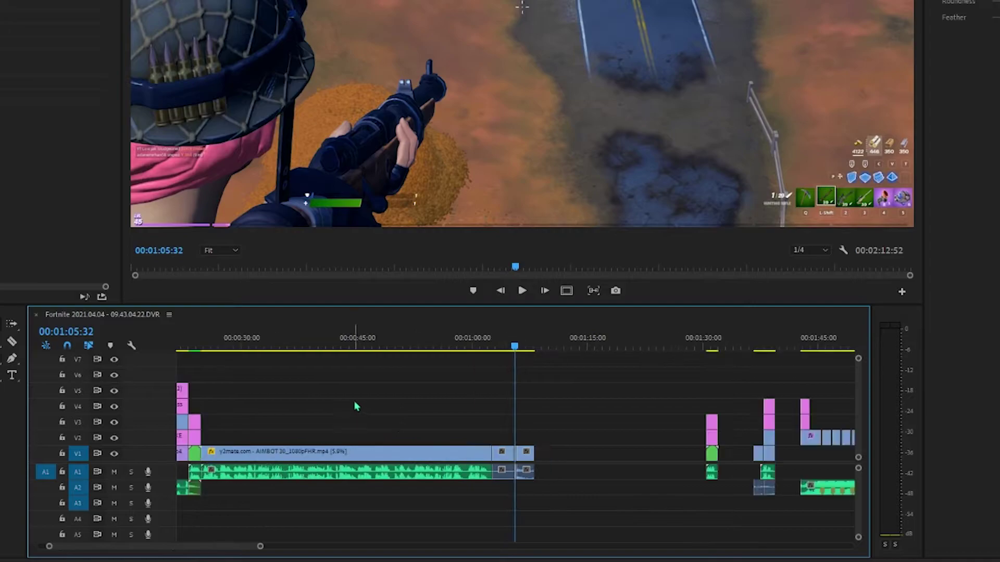
{"action": "left_click", "coordinate": [190, 346]}
{"action": "key", "text": "space"}
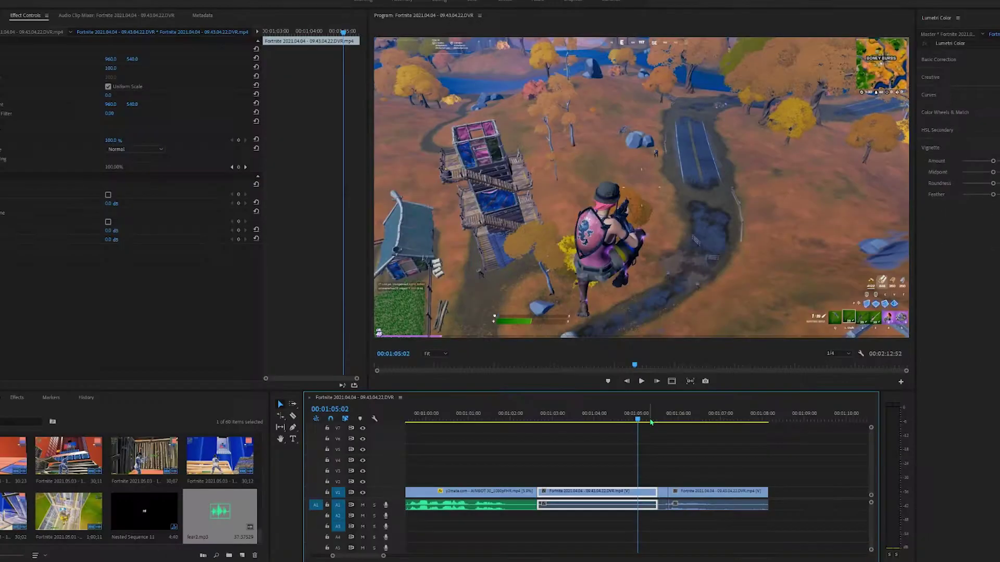
{"action": "left_click_drag", "start_coordinate": [638, 420], "coordinate": [663, 421]}
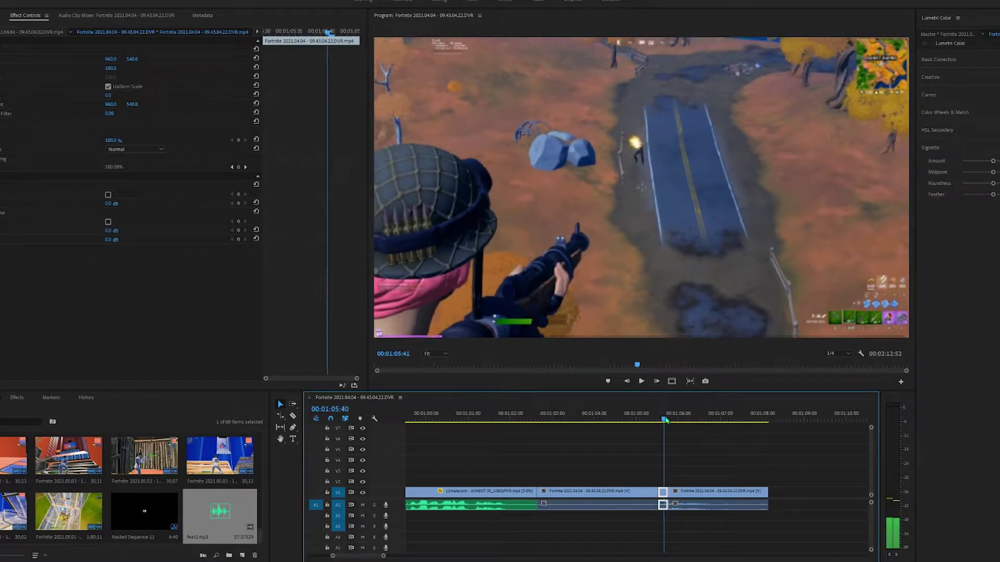
Step: Apply the Transform effect to the short shot clip, keyframe Position and Scale at its start, and enlarge Scale at its end
{"action": "left_click", "coordinate": [28, 398]}
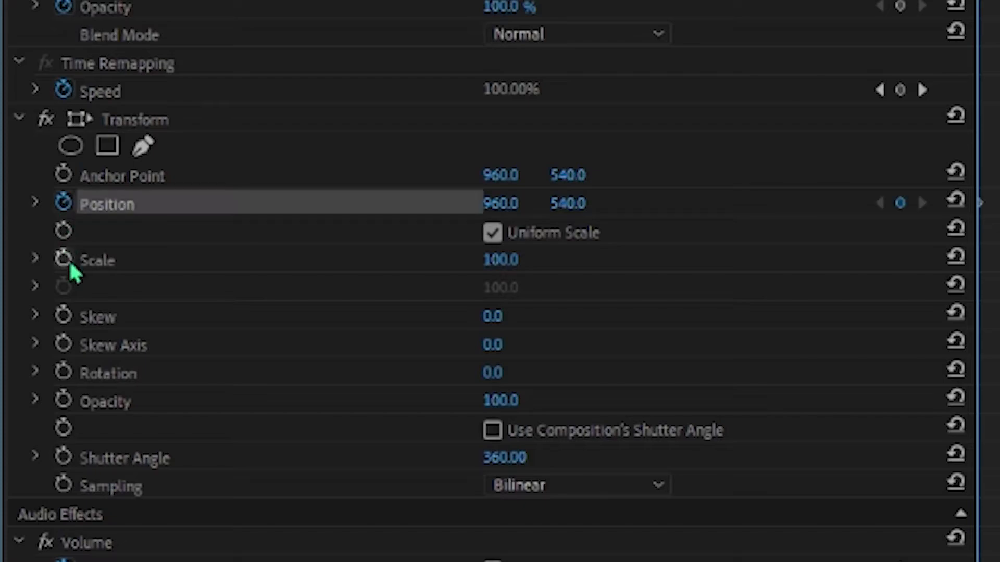
{"action": "left_click", "coordinate": [20, 213]}
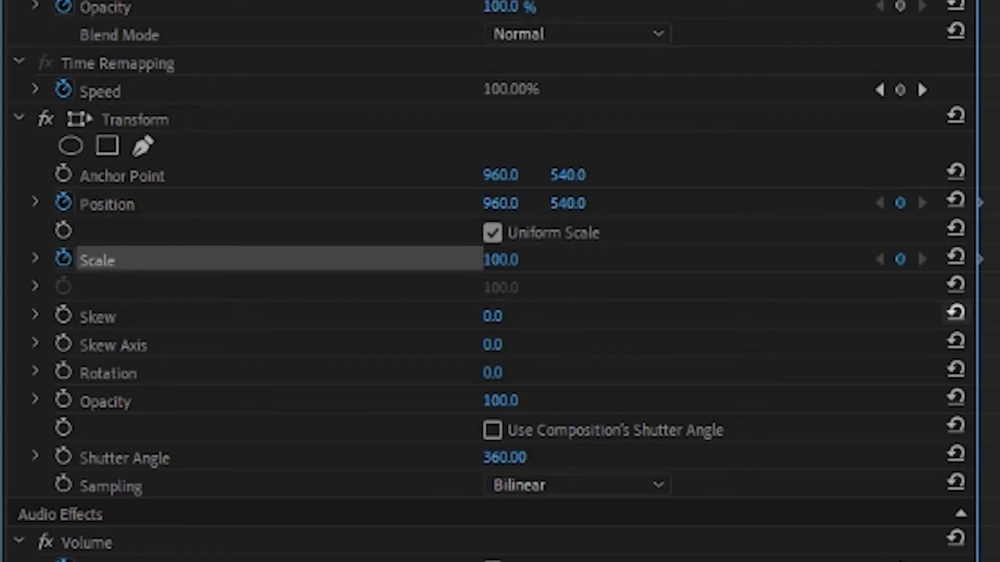
{"action": "left_click_drag", "start_coordinate": [501, 259], "coordinate": [530, 263]}
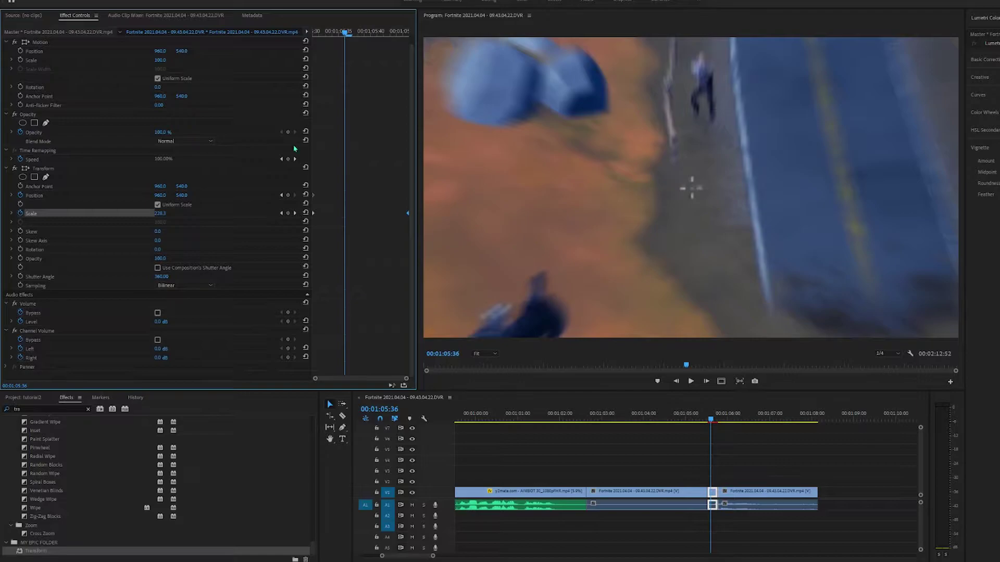
Step: Add a Transform Position keyframe of about 655, 919 at 00:01:05:34 in the short clip
{"action": "key", "text": "Left"}
{"action": "key", "text": "Left"}
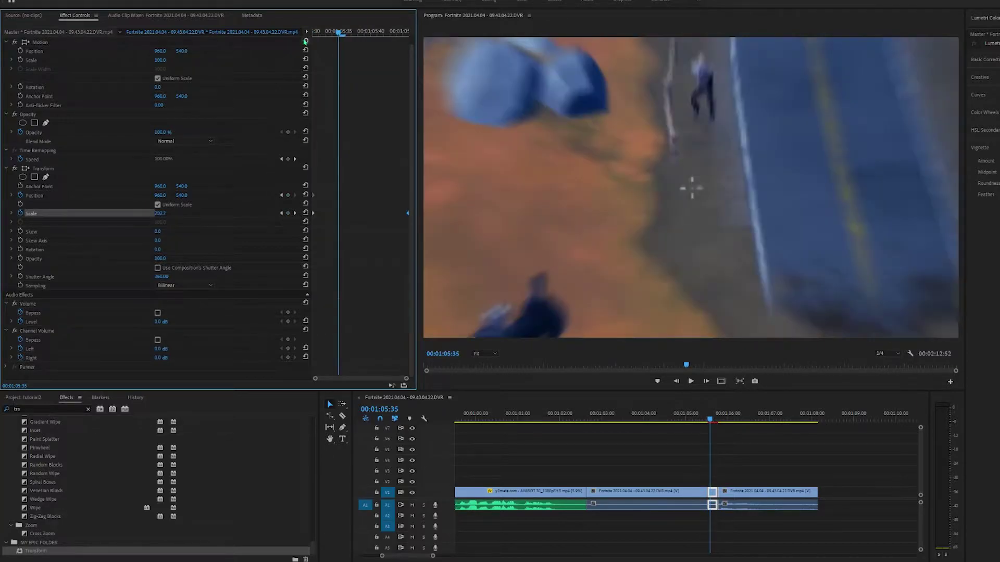
{"action": "left_click_drag", "start_coordinate": [186, 199], "coordinate": [49, 195]}
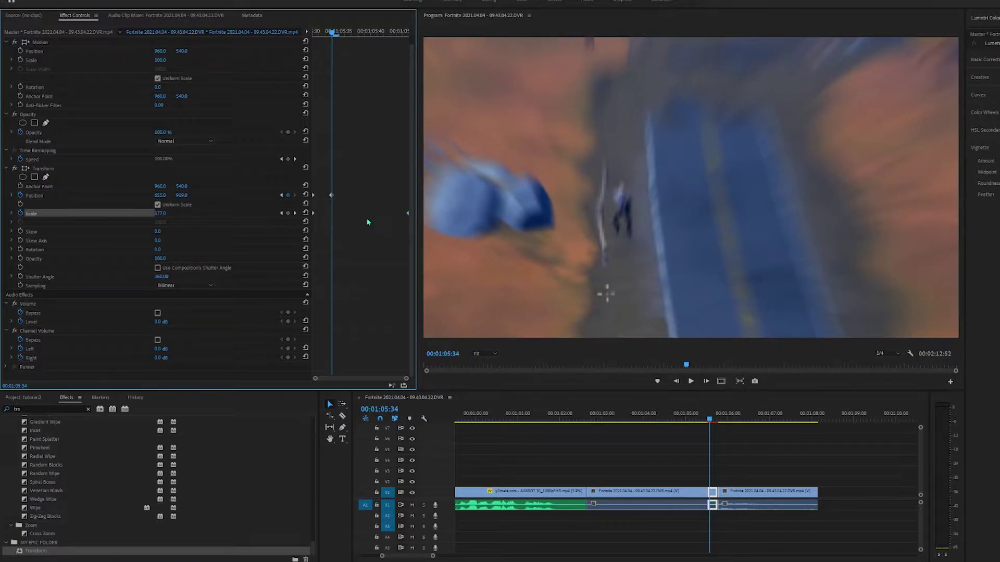
Step: Add a Transform Position keyframe of about 1174, 774 at 00:01:05:36
{"action": "key", "text": "Right"}
{"action": "key", "text": "Right"}
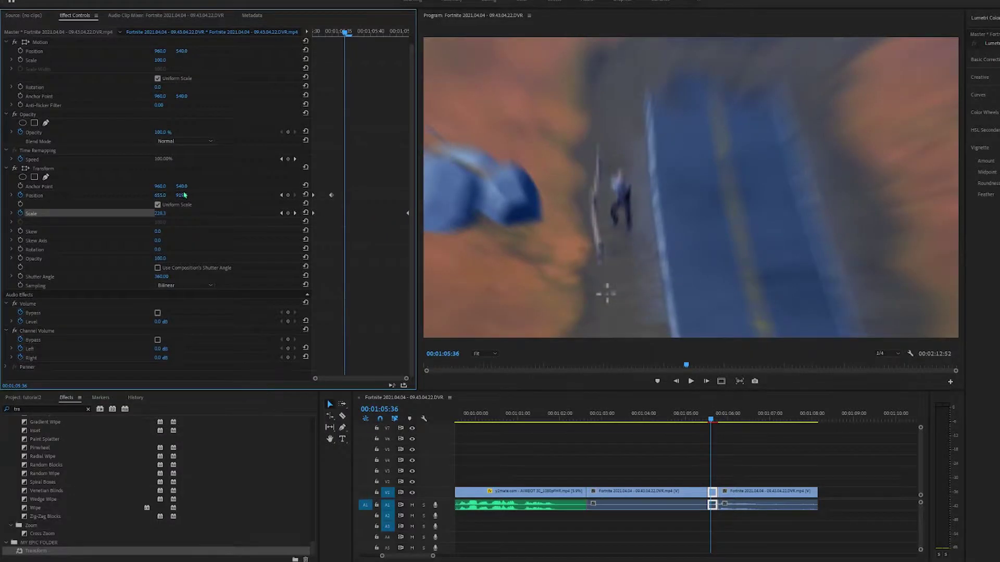
{"action": "left_click_drag", "start_coordinate": [160, 196], "coordinate": [104, 196]}
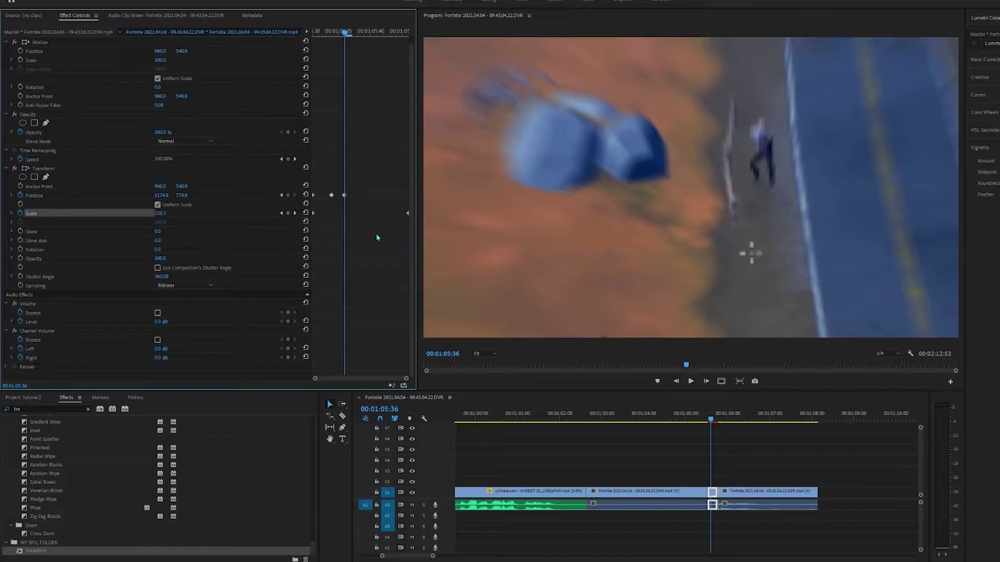
Step: Set Transform Position to about 1174, 1173 at 00:01:05:39 and add further Position keyframes up to the clip's end
{"action": "key", "text": "Right"}
{"action": "key", "text": "Right"}
{"action": "key", "text": "Right"}
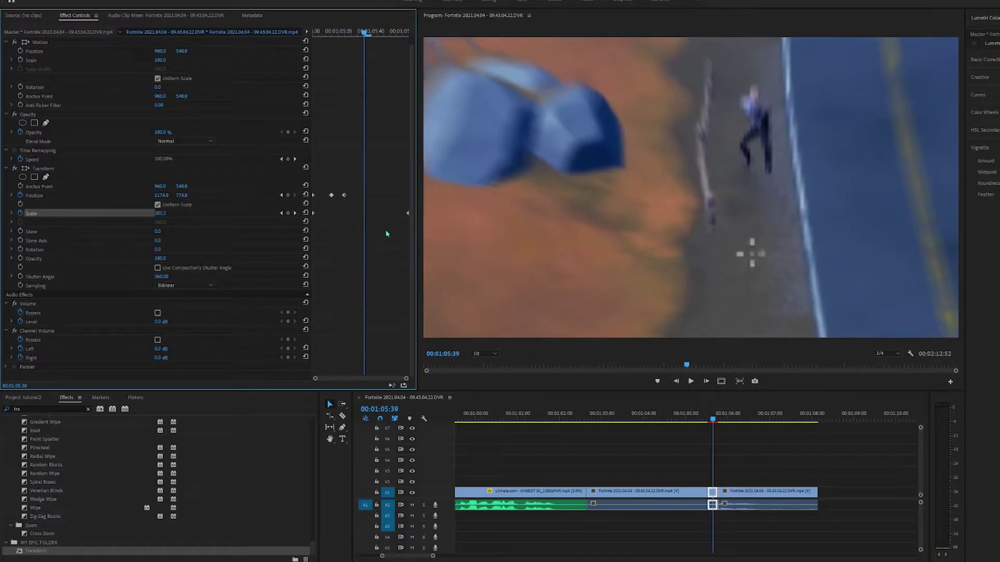
{"action": "left_click_drag", "start_coordinate": [181, 195], "coordinate": [340, 195]}
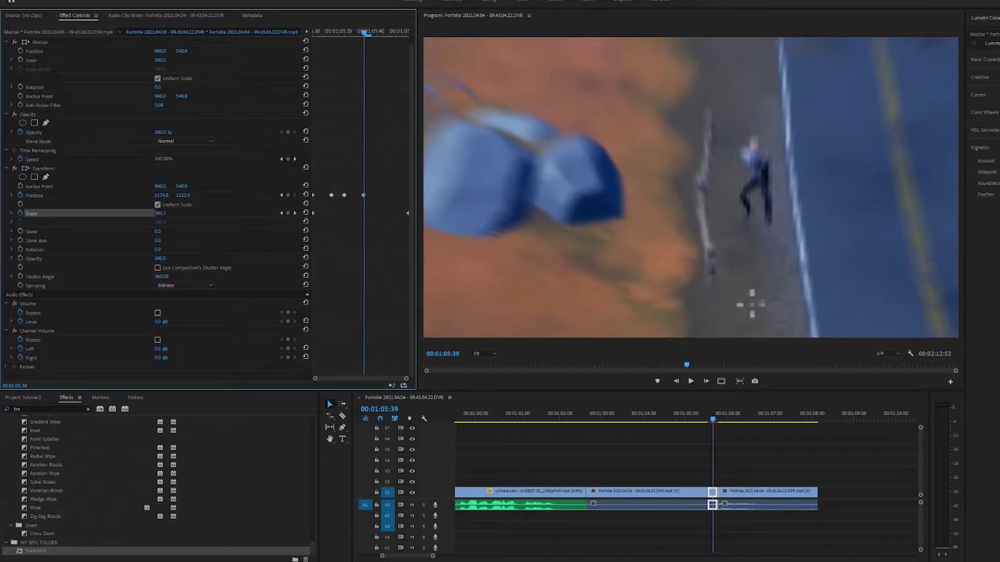
{"action": "left_click_drag", "start_coordinate": [183, 195], "coordinate": [159, 195]}
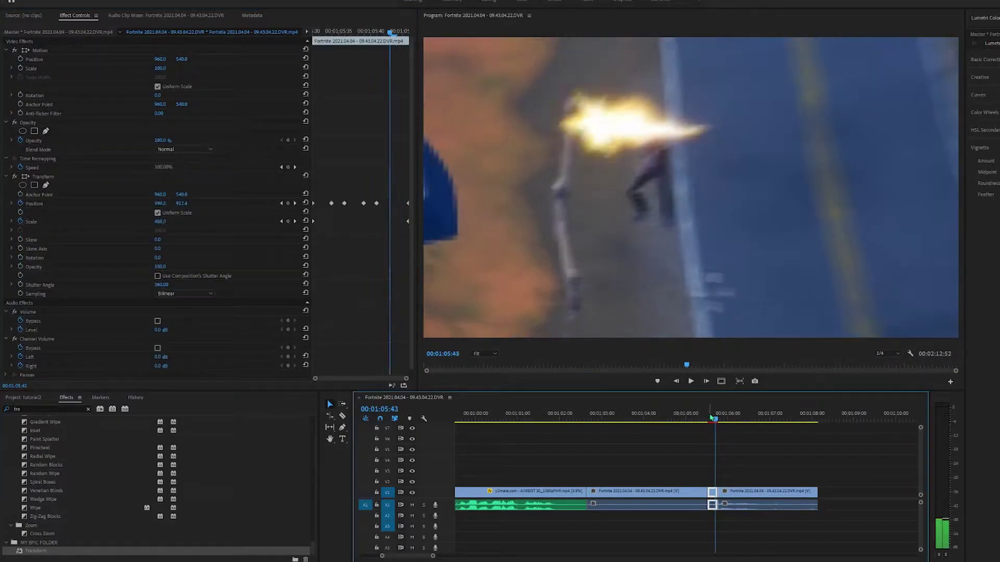
Step: Lower the Transform effect's Shutter Angle to about 173 and preview the shake
{"action": "left_click_drag", "start_coordinate": [715, 417], "coordinate": [710, 417]}
{"action": "key", "text": "Left"}
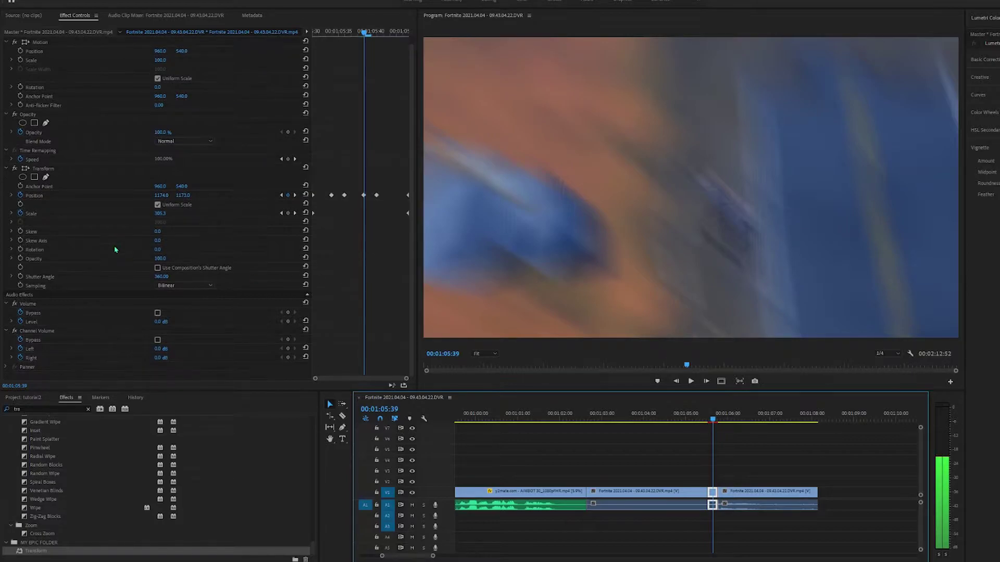
{"action": "scroll", "coordinate": [161, 278], "scroll_direction": "down", "scroll_amount": 1}
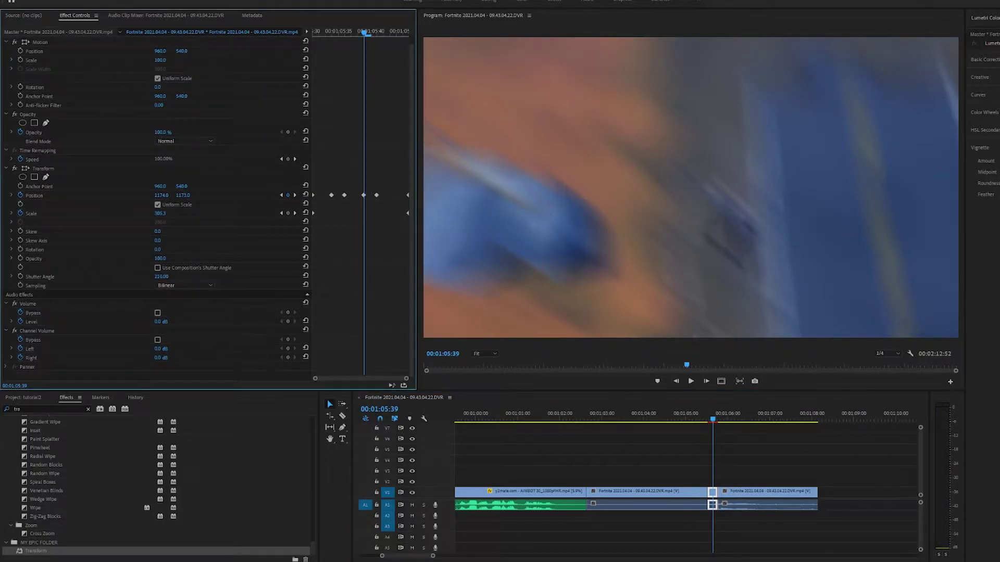
{"action": "left_click_drag", "start_coordinate": [161, 277], "coordinate": [142, 276]}
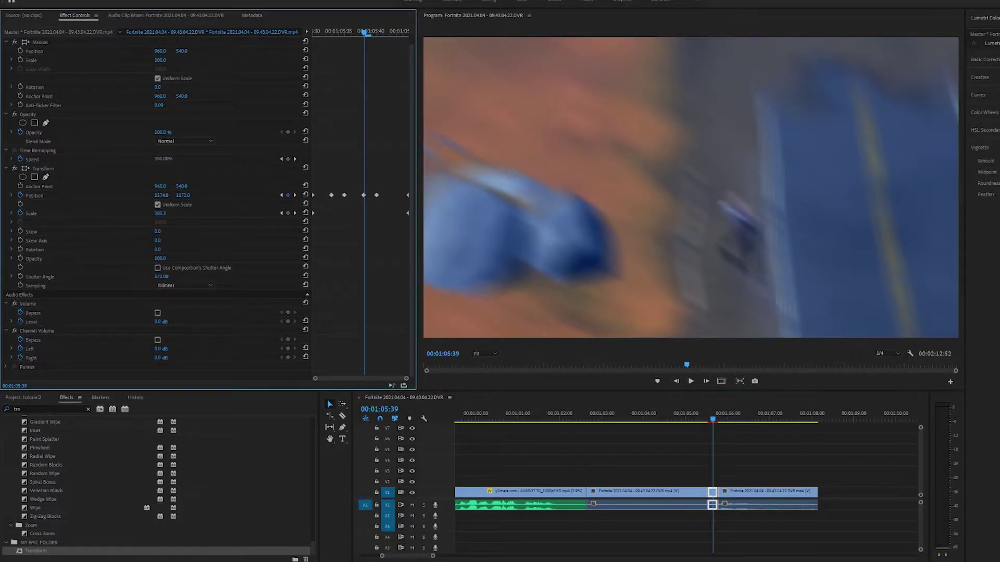
{"action": "left_click", "coordinate": [170, 277]}
{"action": "key", "text": "Return"}
{"action": "left_click", "coordinate": [710, 419]}
{"action": "left_click_drag", "start_coordinate": [711, 420], "coordinate": [716, 420]}
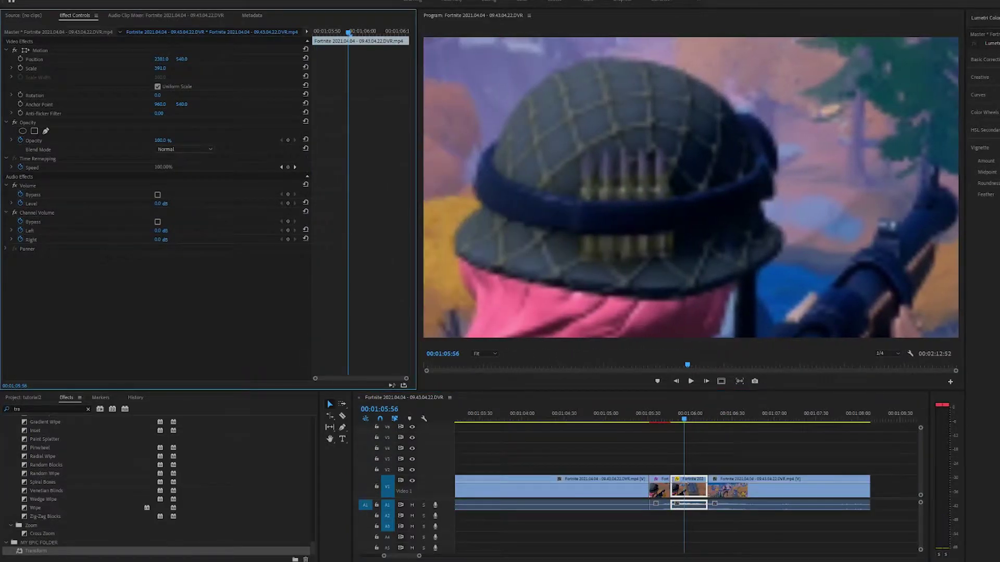
Step: Keyframe the next clip's Motion at 00:01:05:46 with Position about 3727, -322 and Scale 391
{"action": "mouse_move", "coordinate": [161, 58]}
{"action": "left_mouse_down"}
{"action": "mouse_move", "coordinate": [219, 52]}
{"action": "mouse_move", "coordinate": [52, 61]}
{"action": "mouse_move", "coordinate": [151, 59]}
{"action": "left_mouse_up"}
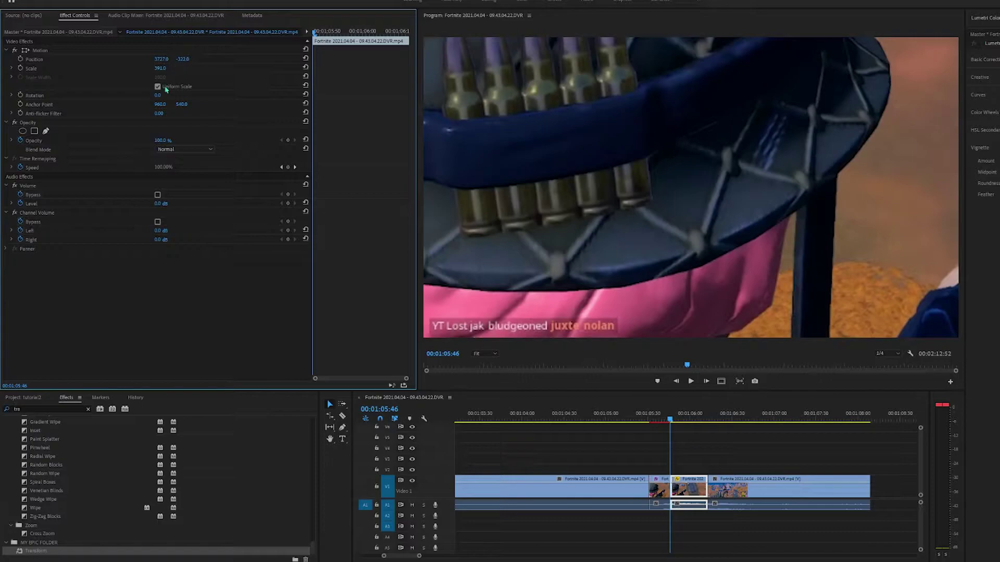
{"action": "left_click", "coordinate": [20, 58]}
{"action": "left_click", "coordinate": [20, 69]}
Step: Return the clip's Motion to Position 960, 540 and Scale 100 at 00:01:05:50, and preview the zoom-out
{"action": "key", "text": "Right"}
{"action": "key", "text": "Right"}
{"action": "key", "text": "Right"}
{"action": "key", "text": "Right"}
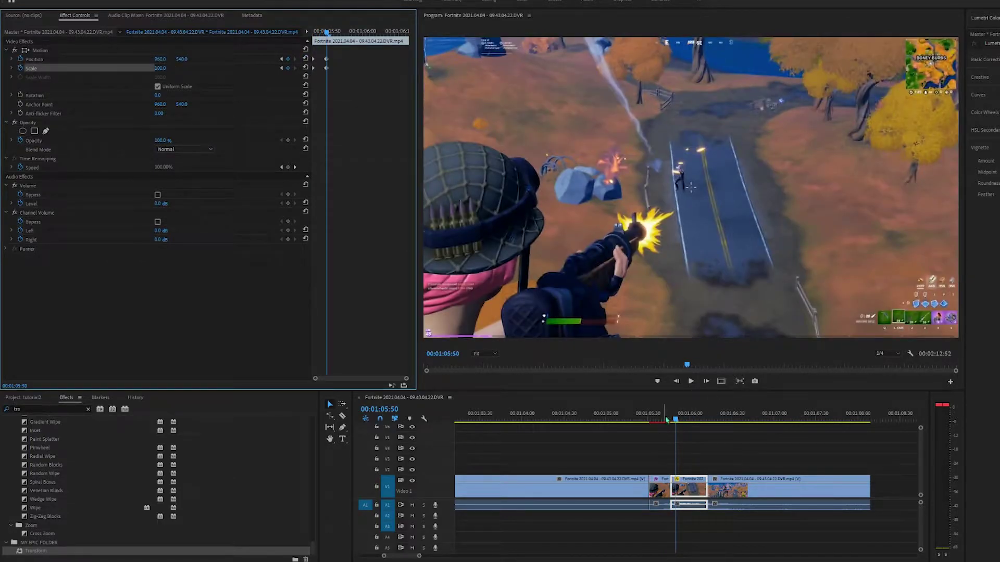
{"action": "left_click", "coordinate": [661, 417]}
{"action": "left_click_drag", "start_coordinate": [662, 419], "coordinate": [699, 428]}
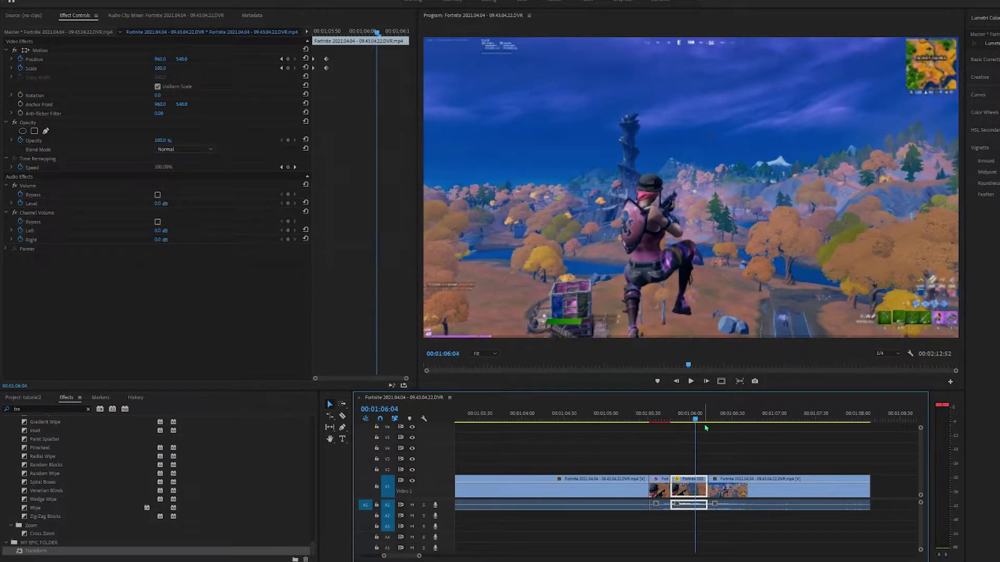
Step: Cut the zoomed-out clip at 00:01:06:04 and select the part after the cut
{"action": "key", "text": "c"}
{"action": "left_click", "coordinate": [696, 489]}
{"action": "key", "text": "v"}
{"action": "left_click", "coordinate": [702, 490]}
Step: Show the Time Remapping Speed keyframes on the clip that starts at 00:01:06:04
{"action": "key", "text": "equal"}
{"action": "key", "text": "equal"}
{"action": "key", "text": "equal"}
{"action": "right_click", "coordinate": [709, 497]}
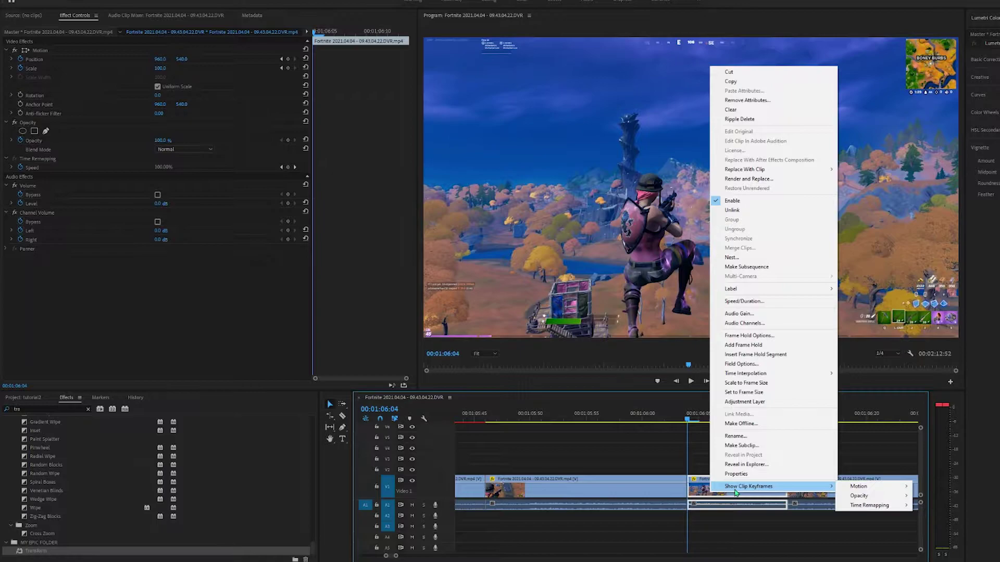
{"action": "left_click", "coordinate": [704, 493]}
{"action": "left_click_drag", "start_coordinate": [693, 413], "coordinate": [789, 435]}
{"action": "key", "text": "shift+Left"}
{"action": "right_click", "coordinate": [752, 495]}
{"action": "mouse_move", "coordinate": [798, 487]}
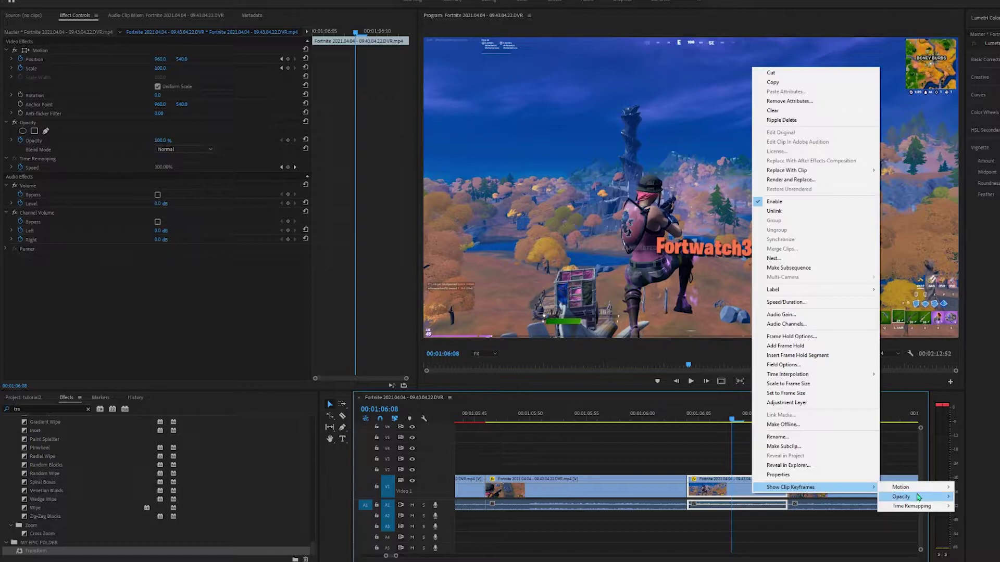
{"action": "mouse_move", "coordinate": [928, 508]}
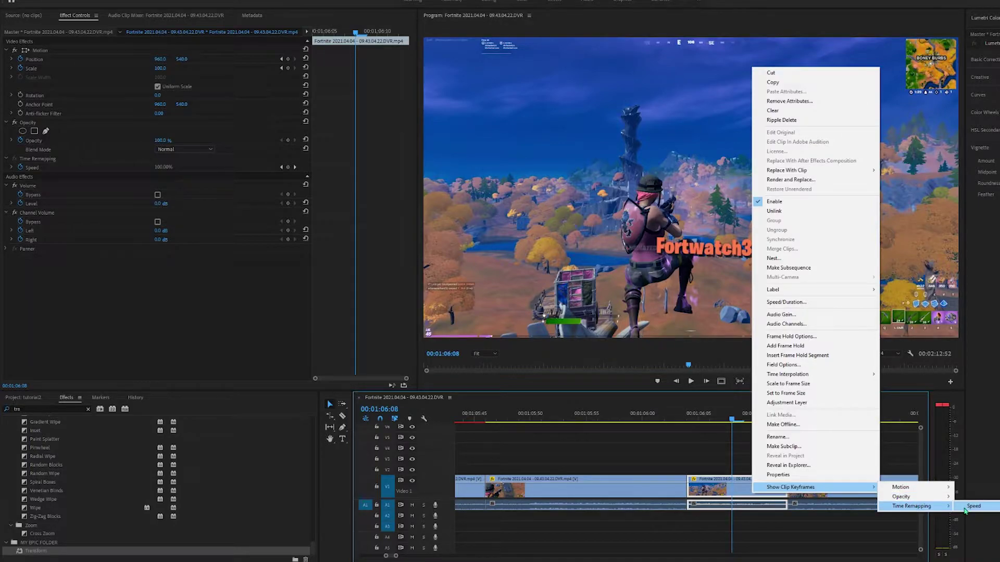
{"action": "left_click", "coordinate": [972, 507]}
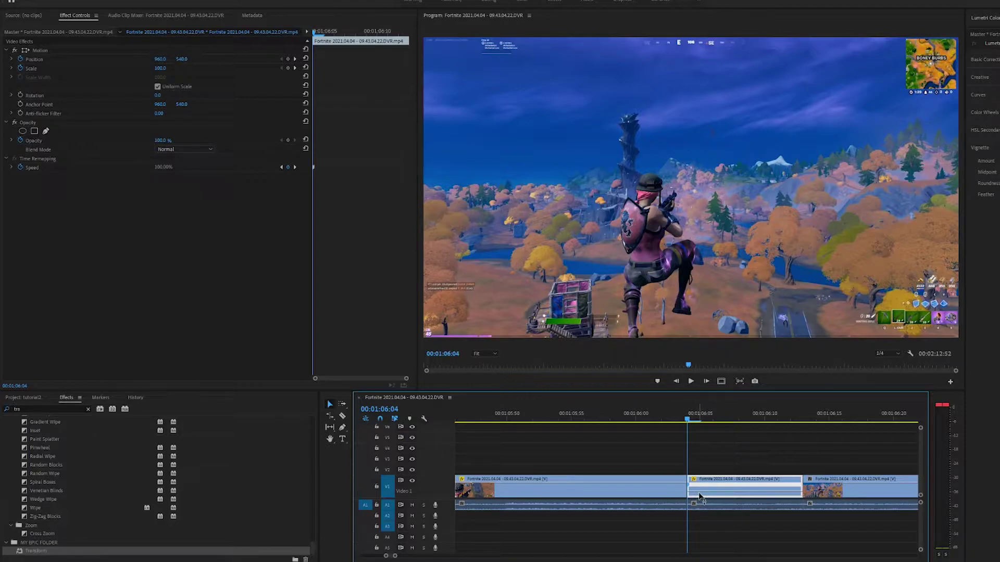
Step: Raise the clip's remapped speed to about 248% and spread its starting speed keyframe into a smooth ramp
{"action": "left_click_drag", "start_coordinate": [699, 494], "coordinate": [699, 491]}
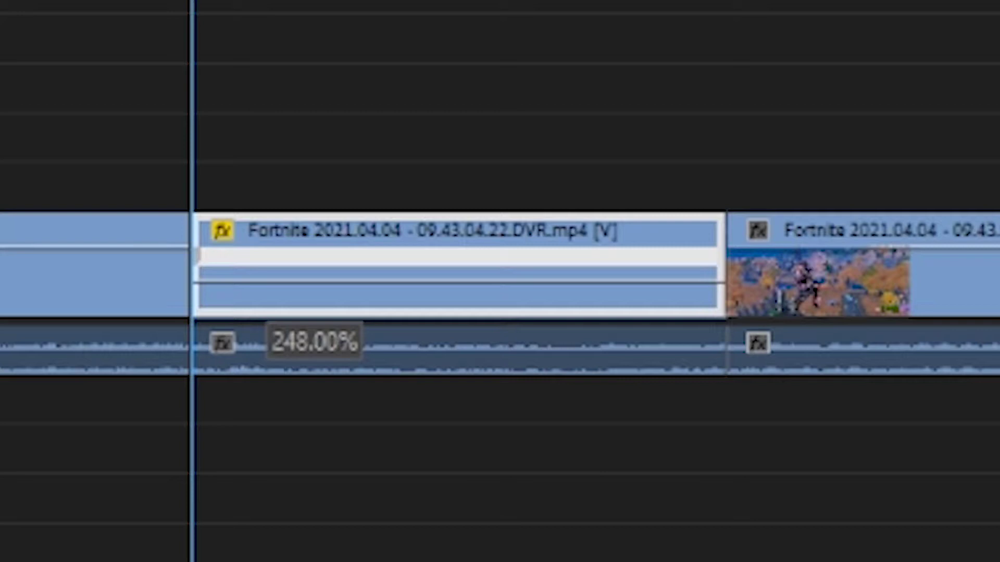
{"action": "left_click_drag", "start_coordinate": [270, 2], "coordinate": [270, 2]}
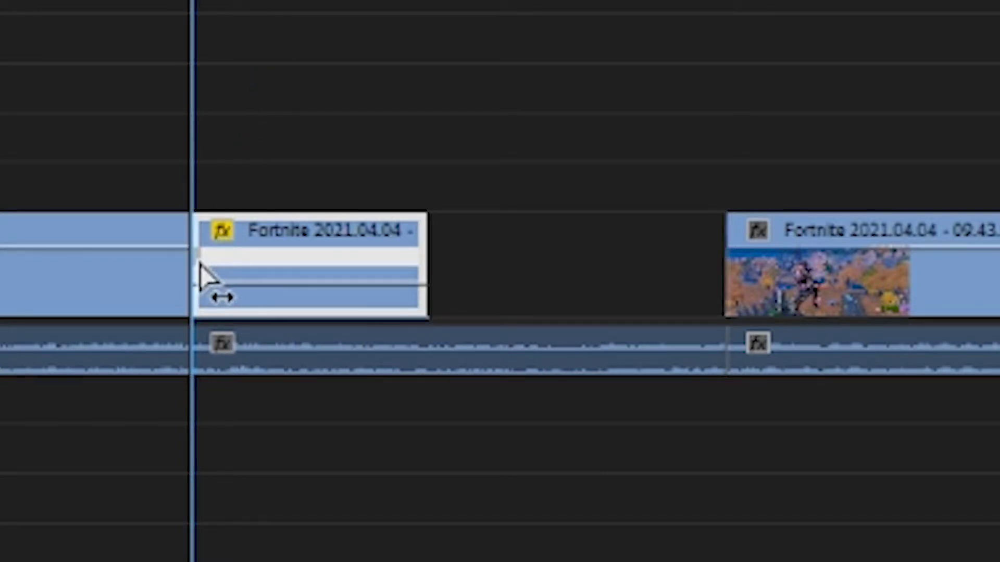
{"action": "left_click_drag", "start_coordinate": [202, 273], "coordinate": [302, 279]}
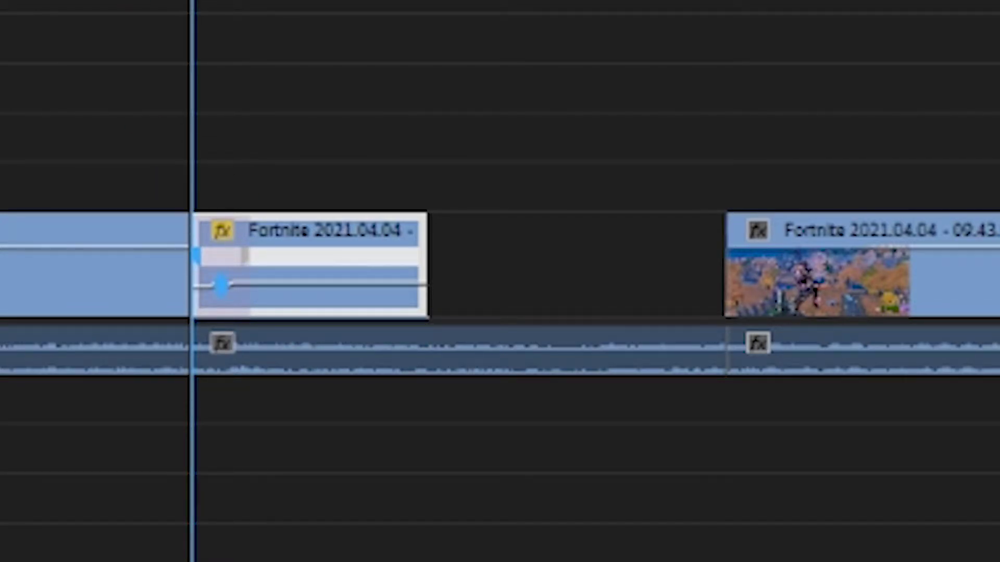
Step: Close the gap between the sped-up clip and the clip that follows it
{"action": "key", "text": "Left"}
{"action": "key", "text": "Right"}
{"action": "key", "text": "Right"}
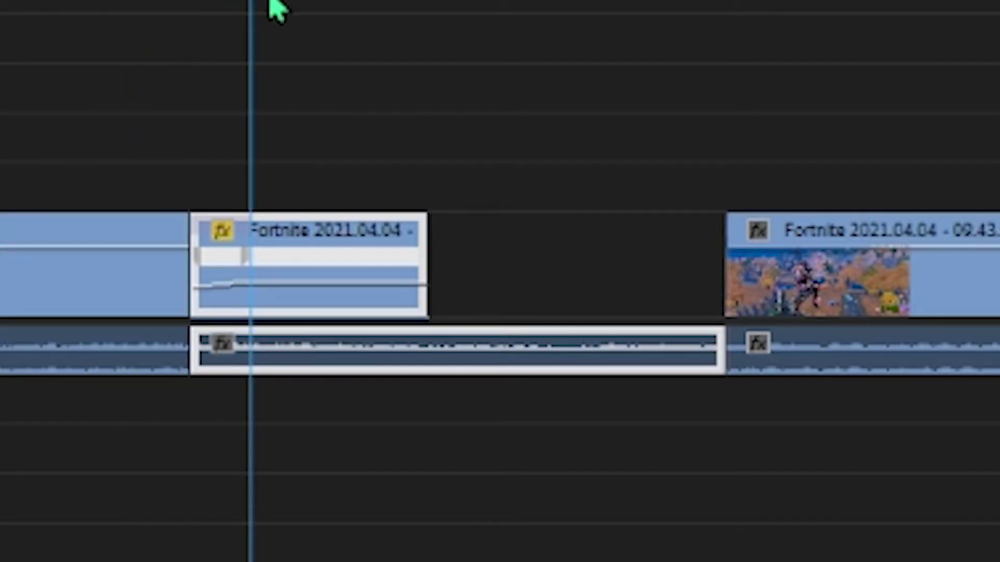
{"action": "left_click_drag", "start_coordinate": [272, 1], "coordinate": [305, 2]}
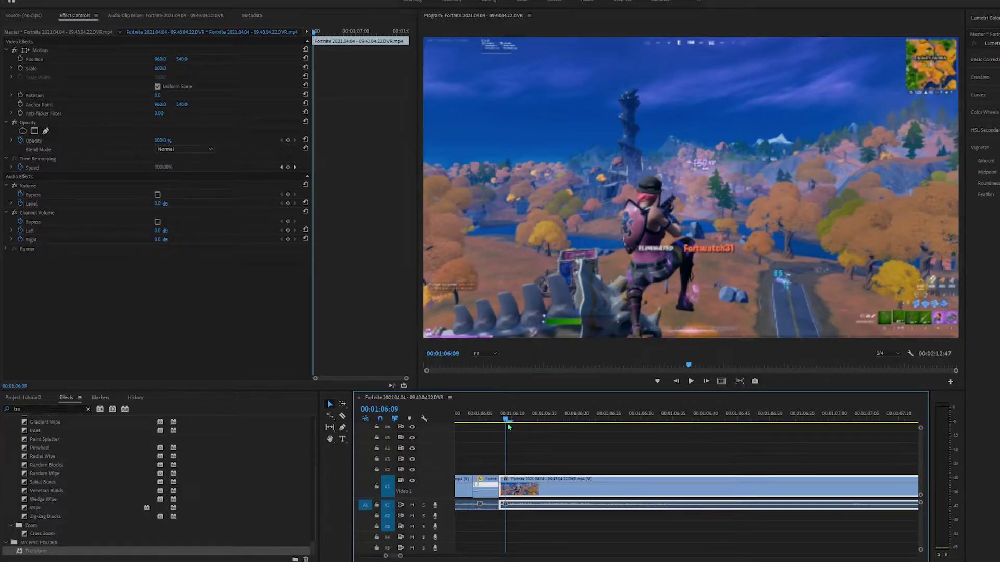
Step: Cut the following clip at 00:01:06:11 and move its remainder later to open a gap
{"action": "left_click_drag", "start_coordinate": [509, 427], "coordinate": [519, 427]}
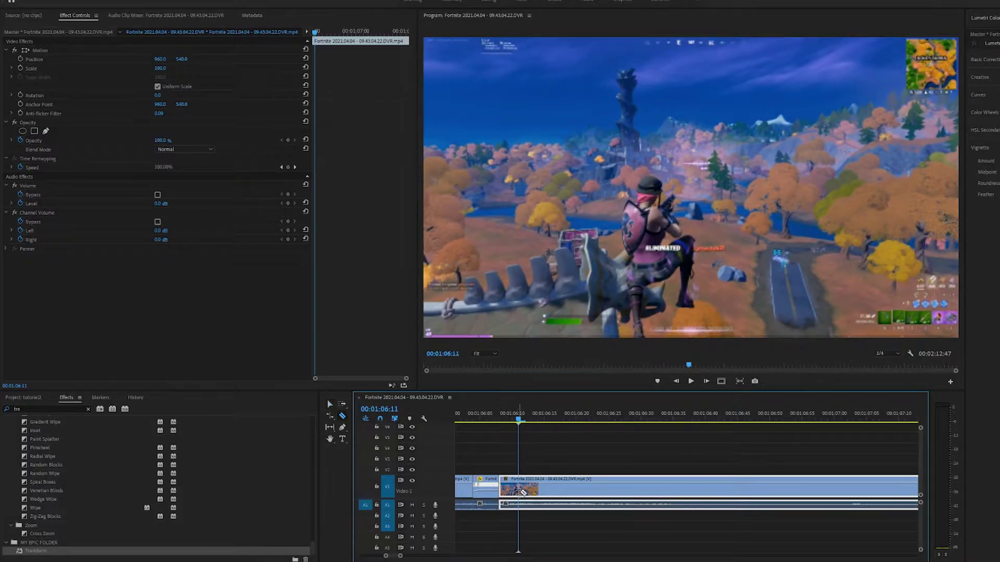
{"action": "left_click_drag", "start_coordinate": [522, 488], "coordinate": [592, 496]}
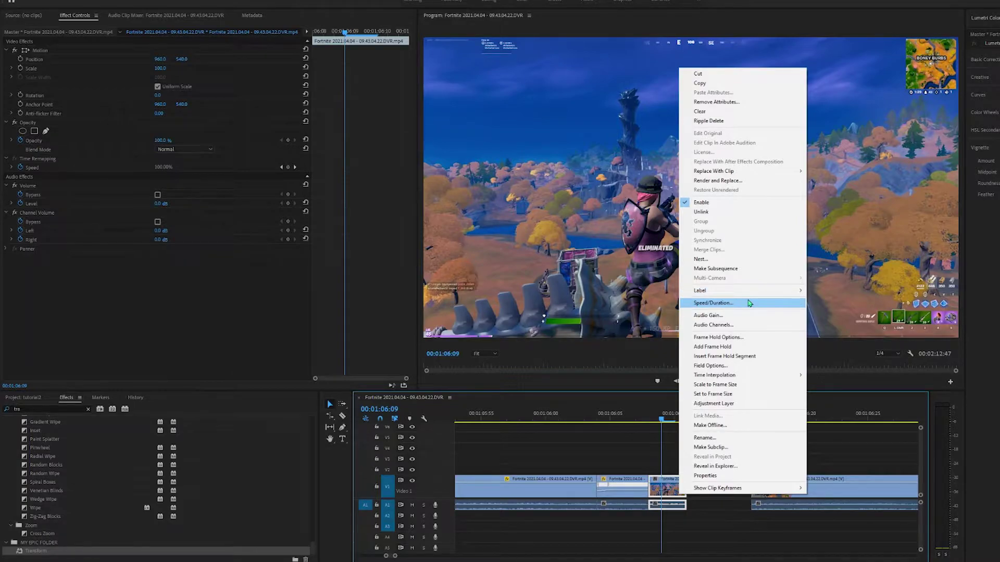
Step: Show the Time Remapping Speed keyframes on the short piece before the gap
{"action": "left_click", "coordinate": [748, 302]}
{"action": "key", "text": "Escape"}
{"action": "right_click", "coordinate": [668, 492]}
{"action": "mouse_move", "coordinate": [718, 485]}
{"action": "left_click", "coordinate": [892, 503]}
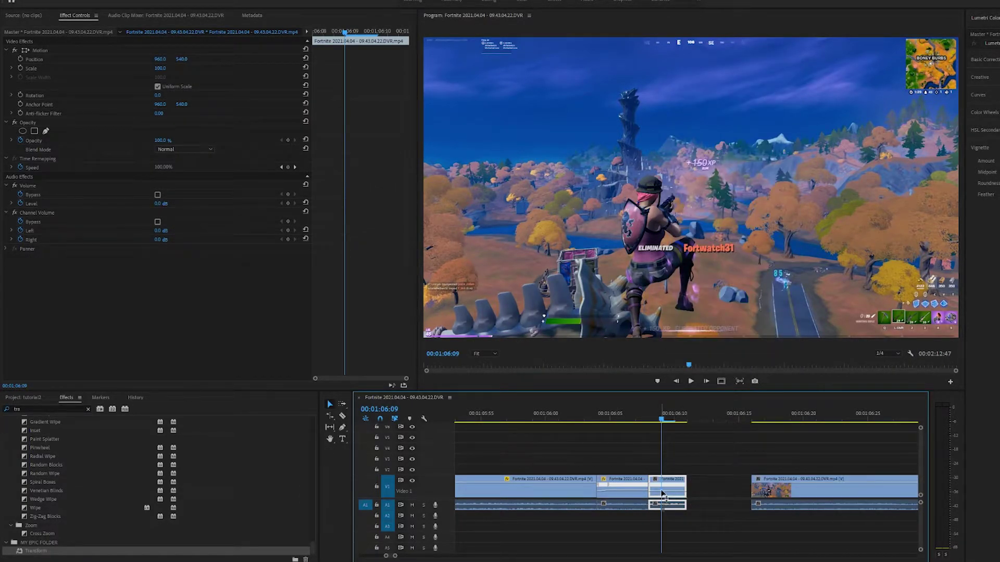
Step: Slow the short piece down to about 20% with a speed ramp from its start
{"action": "left_click_drag", "start_coordinate": [663, 494], "coordinate": [660, 490]}
{"action": "left_click_drag", "start_coordinate": [658, 502], "coordinate": [670, 526]}
Step: Unlink the slowed piece's audio from its video and delete the audio
{"action": "right_click", "coordinate": [716, 488]}
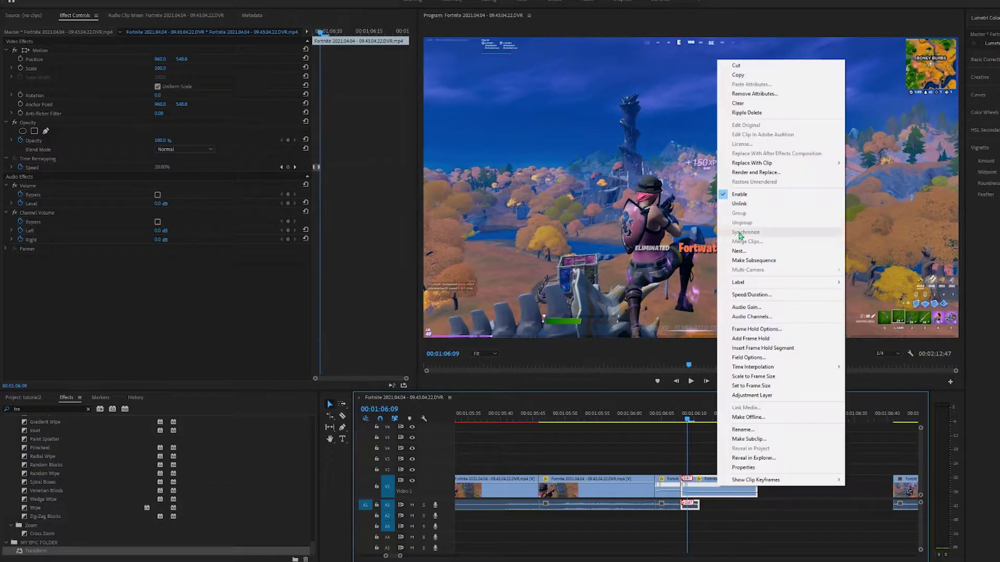
{"action": "left_click", "coordinate": [747, 206]}
{"action": "left_click", "coordinate": [748, 208]}
{"action": "left_click", "coordinate": [691, 513]}
Step: Key the blue sky of the slowed piece with HSL Secondary, set the correction's saturation to 0 and contrast to 100
{"action": "left_click_drag", "start_coordinate": [679, 419], "coordinate": [735, 422]}
{"action": "left_click", "coordinate": [997, 62]}
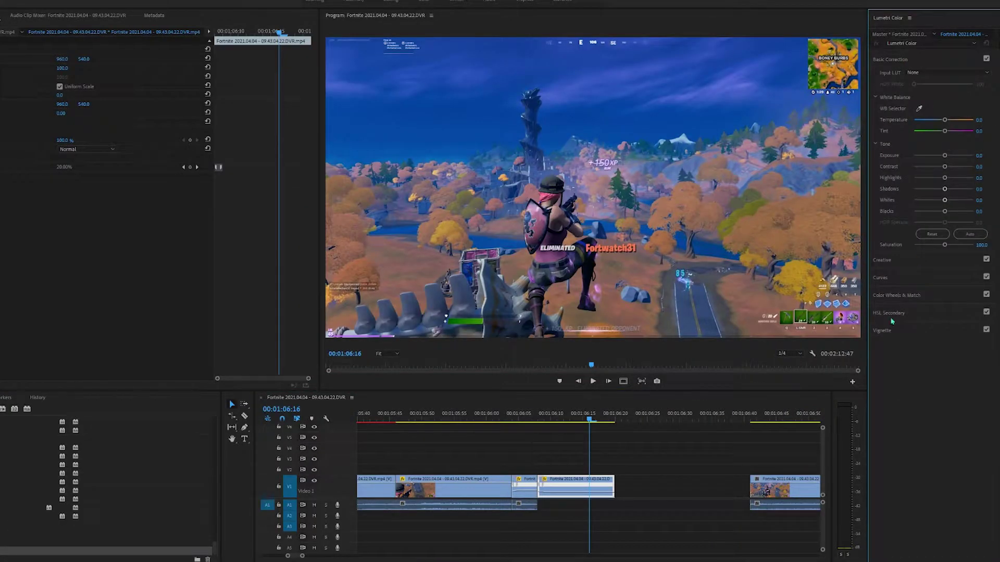
{"action": "left_click", "coordinate": [891, 313]}
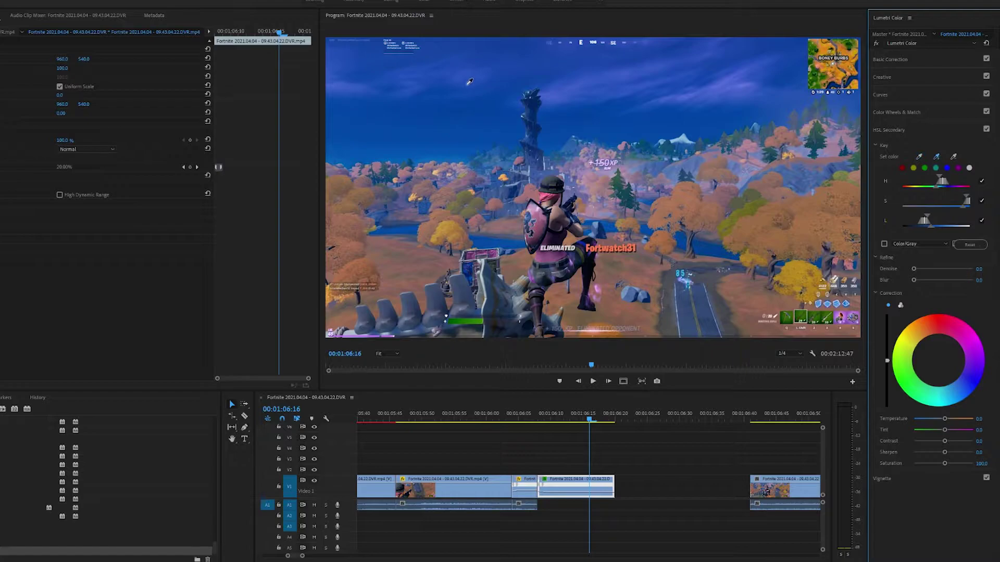
{"action": "left_click", "coordinate": [469, 79]}
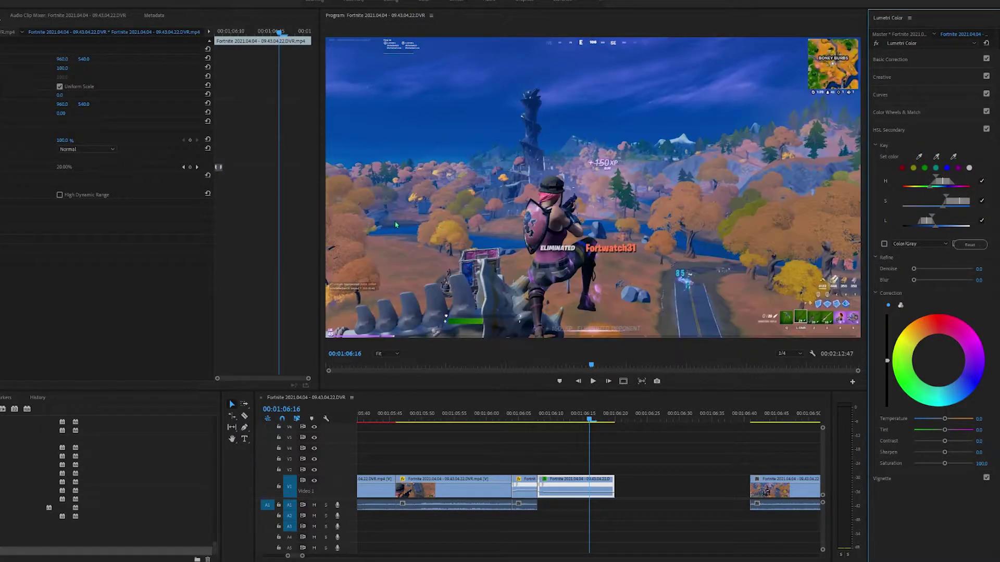
{"action": "left_click_drag", "start_coordinate": [942, 205], "coordinate": [946, 197]}
{"action": "left_click_drag", "start_coordinate": [870, 237], "coordinate": [823, 241]}
{"action": "left_click_drag", "start_coordinate": [921, 463], "coordinate": [996, 442]}
Step: Raise the slowed piece's exposure slightly and add the remaining blue sky tones to the HSL Secondary key
{"action": "left_click", "coordinate": [843, 60]}
{"action": "left_click_drag", "start_coordinate": [922, 157], "coordinate": [936, 156]}
{"action": "left_click", "coordinate": [854, 314]}
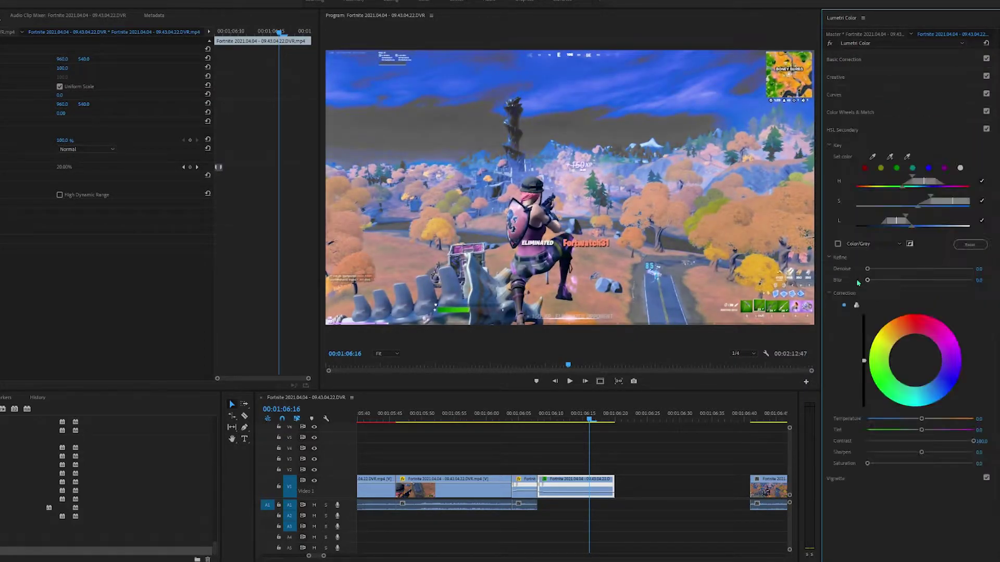
{"action": "left_click", "coordinate": [890, 156]}
{"action": "left_click", "coordinate": [571, 81]}
{"action": "mouse_move", "coordinate": [571, 82]}
{"action": "left_mouse_down"}
{"action": "mouse_move", "coordinate": [561, 99]}
{"action": "mouse_move", "coordinate": [701, 103]}
{"action": "left_mouse_up"}
{"action": "left_click", "coordinate": [712, 99]}
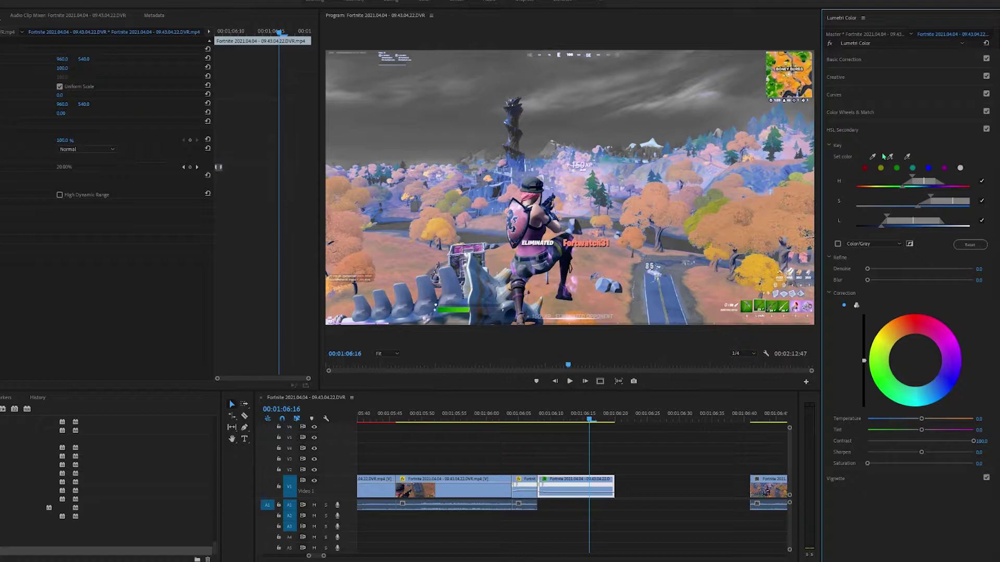
{"action": "left_click", "coordinate": [857, 78]}
{"action": "left_click", "coordinate": [843, 59]}
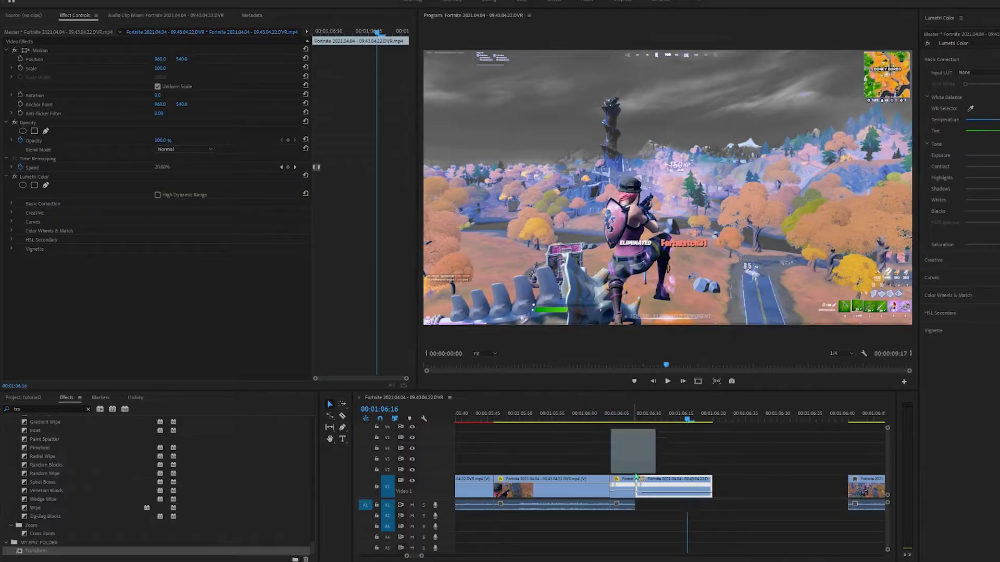
Step: Place LIGHTNING.mp4 on track V5, trim it to the lightning strike and move it above the slowed piece
{"action": "left_click_drag", "start_coordinate": [635, 471], "coordinate": [285, 508]}
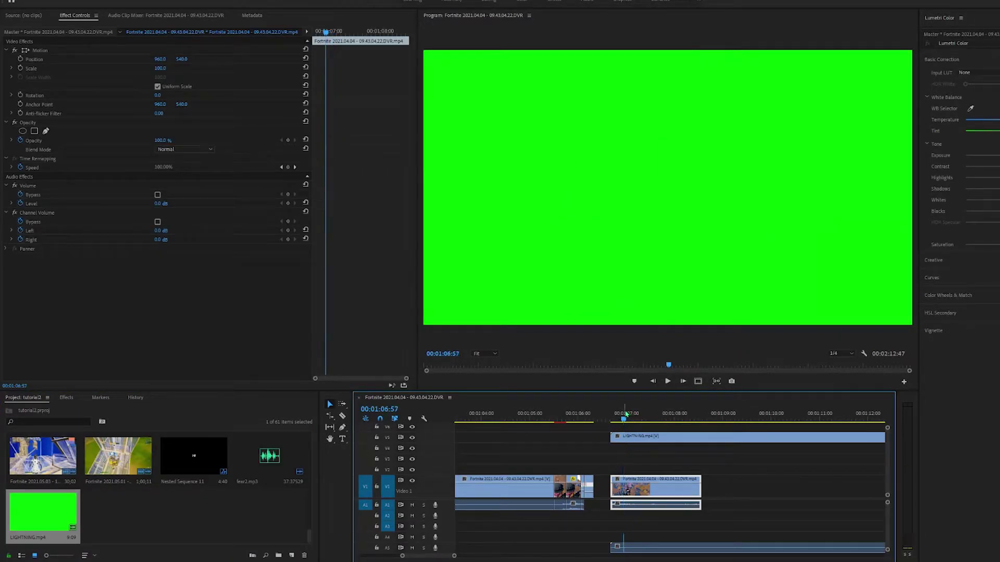
{"action": "left_click_drag", "start_coordinate": [613, 443], "coordinate": [623, 442]}
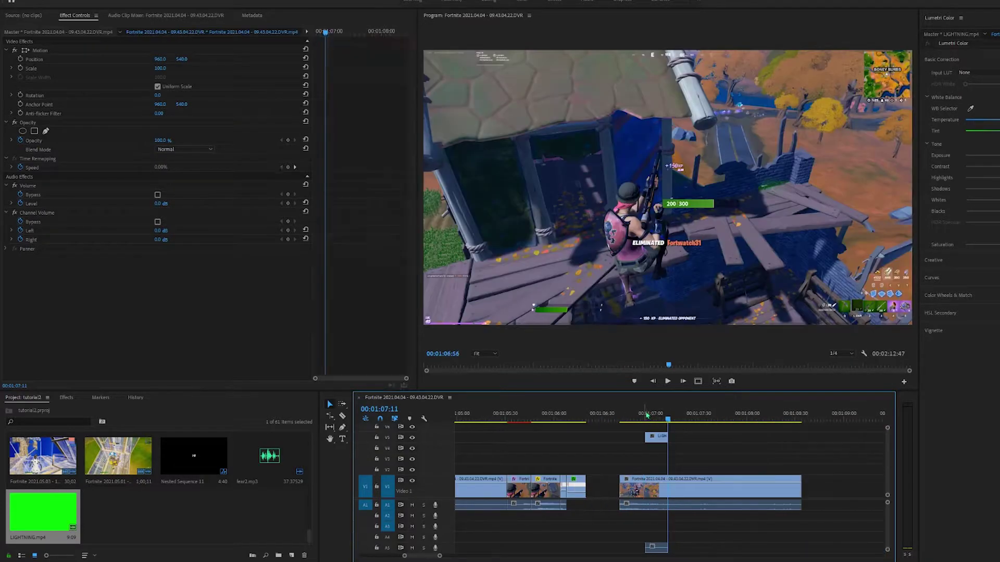
{"action": "left_click", "coordinate": [644, 414]}
{"action": "left_click_drag", "start_coordinate": [654, 437], "coordinate": [664, 437]}
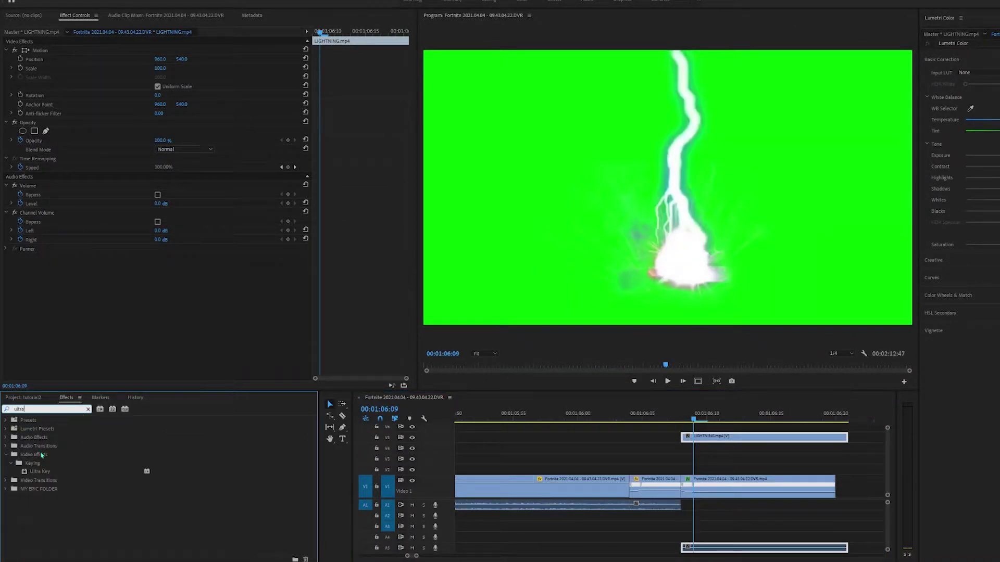
Step: Apply Ultra Key to the lightning clip and key out its green background
{"action": "left_click_drag", "start_coordinate": [45, 474], "coordinate": [786, 447]}
{"action": "left_click", "coordinate": [173, 216]}
{"action": "left_click", "coordinate": [523, 204]}
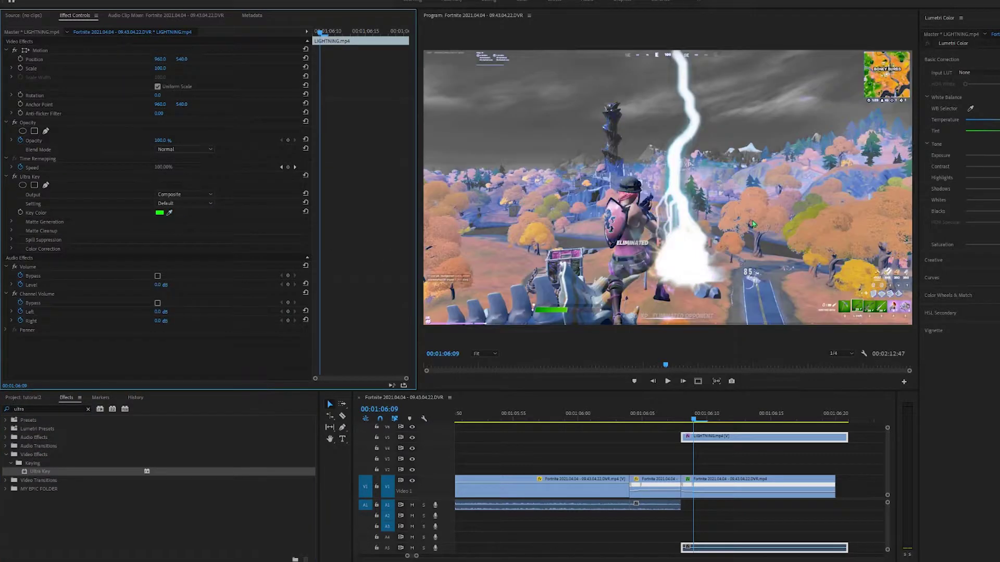
Step: Scale the keyed lightning to 54, position it at 1477, 261 over the distant hills and check its timing
{"action": "mouse_move", "coordinate": [186, 60]}
{"action": "left_mouse_down"}
{"action": "mouse_move", "coordinate": [169, 59]}
{"action": "mouse_move", "coordinate": [178, 62]}
{"action": "left_mouse_up"}
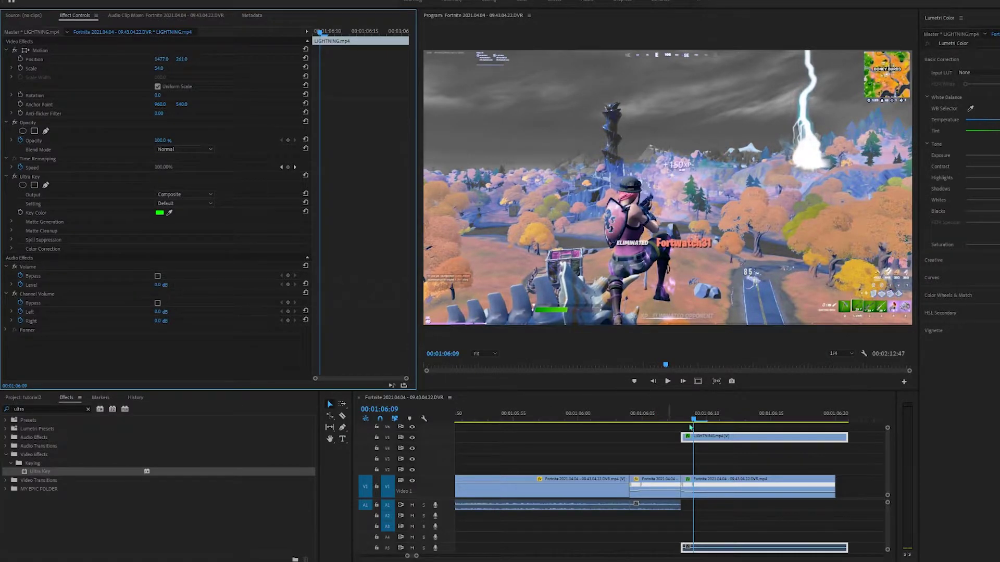
{"action": "left_click_drag", "start_coordinate": [692, 420], "coordinate": [798, 420]}
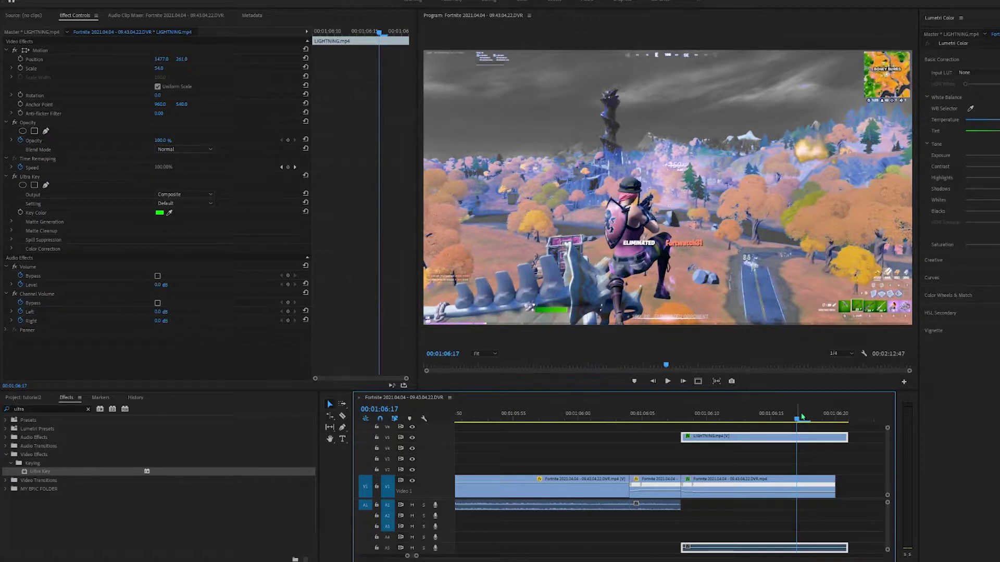
{"action": "key", "text": "minus"}
{"action": "key", "text": "minus"}
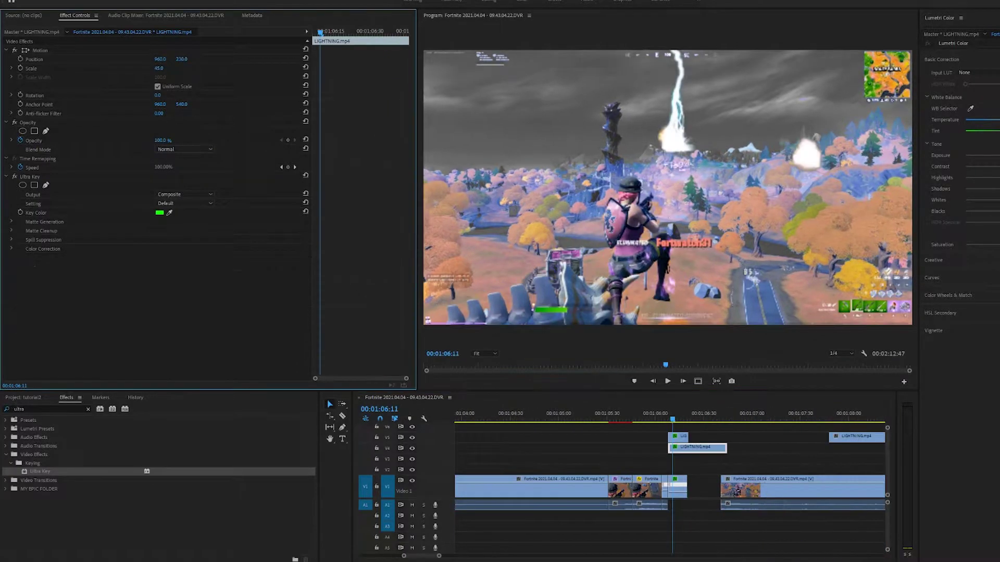
Step: Scale the second lightning clip to 61, position it at 1160, 249 and trim its end to the slowed piece
{"action": "left_click_drag", "start_coordinate": [181, 59], "coordinate": [232, 84]}
{"action": "left_click", "coordinate": [166, 68]}
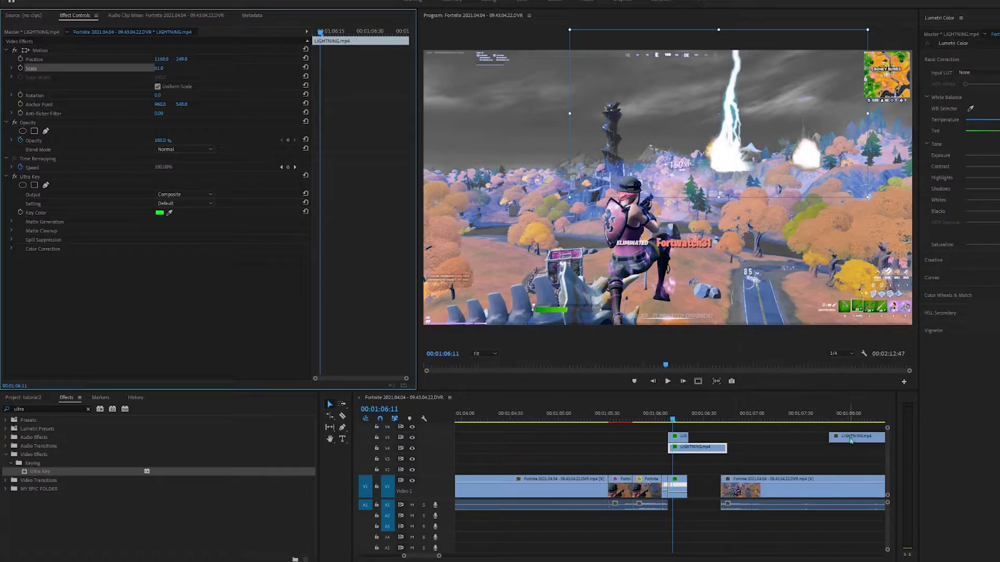
{"action": "left_click_drag", "start_coordinate": [736, 449], "coordinate": [716, 448]}
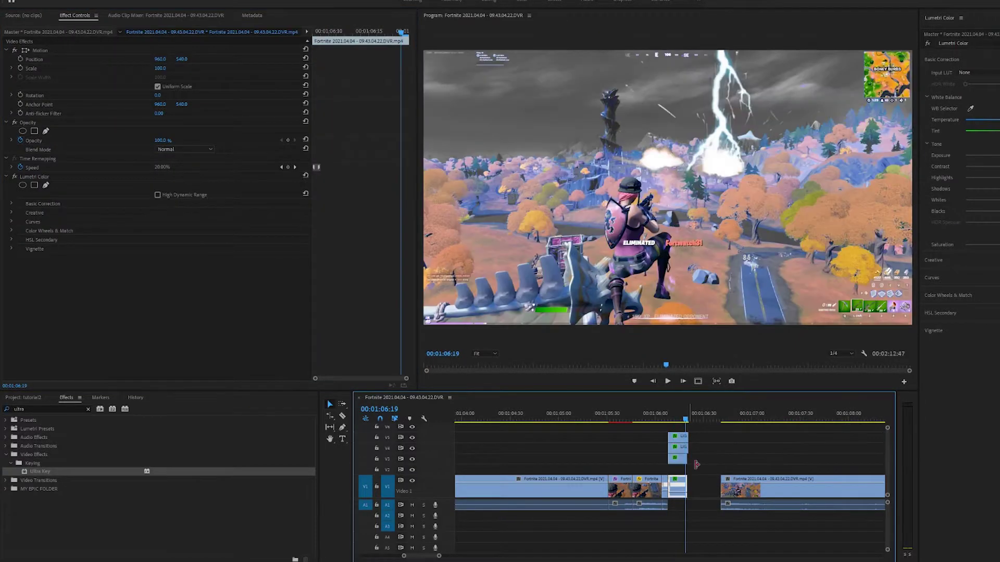
Step: Nest the three lightning clips together with the slowed gameplay piece under the default name
{"action": "left_click_drag", "start_coordinate": [688, 448], "coordinate": [681, 476]}
{"action": "key", "text": "="}
{"action": "key", "text": "="}
{"action": "right_click", "coordinate": [658, 436]}
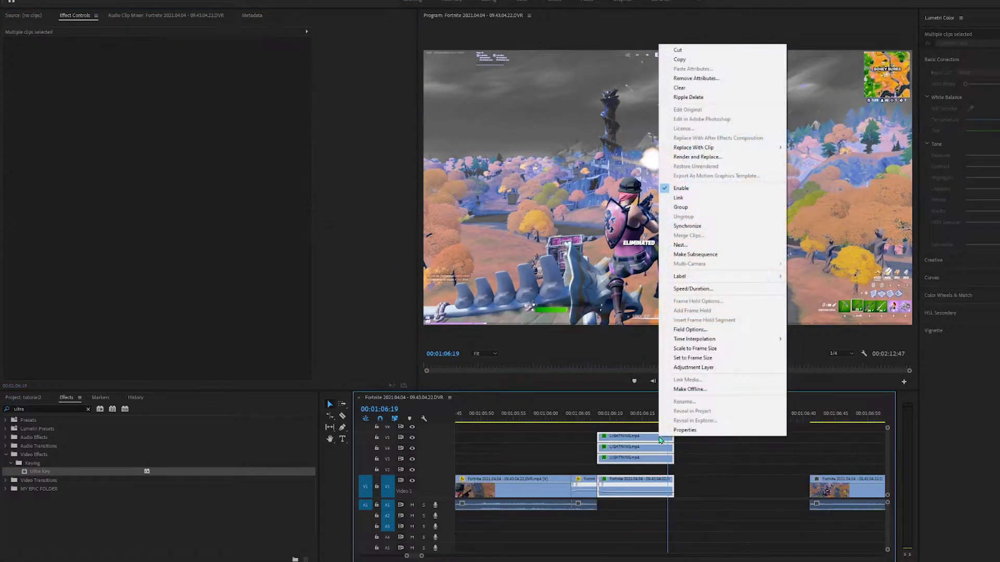
{"action": "left_click", "coordinate": [712, 244]}
{"action": "left_click", "coordinate": [530, 287]}
Step: Add an elliptical opacity mask to the nested clip, enlarge it to cover most of the frame and set its feather to 411
{"action": "left_click_drag", "start_coordinate": [331, 33], "coordinate": [197, 93]}
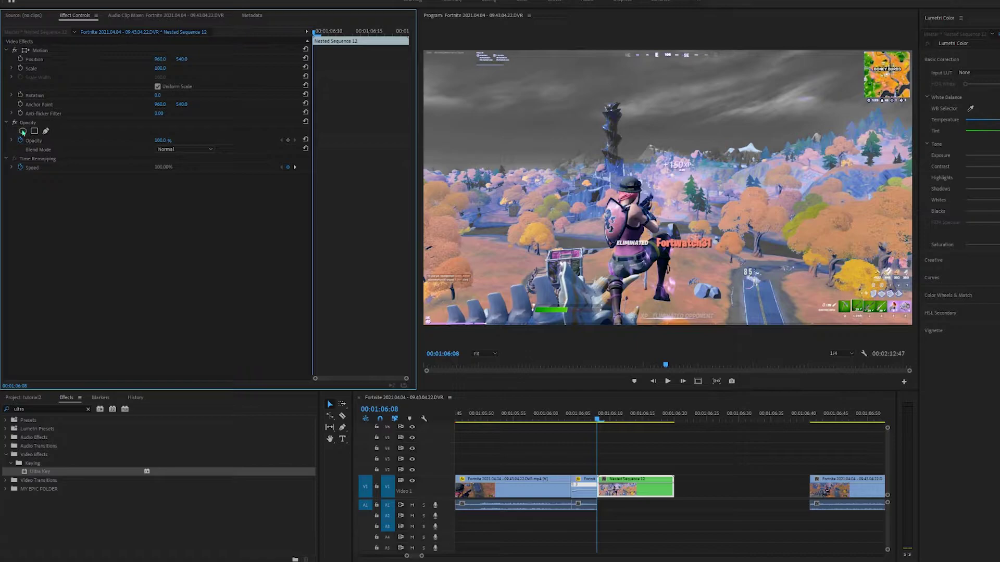
{"action": "left_click", "coordinate": [22, 131]}
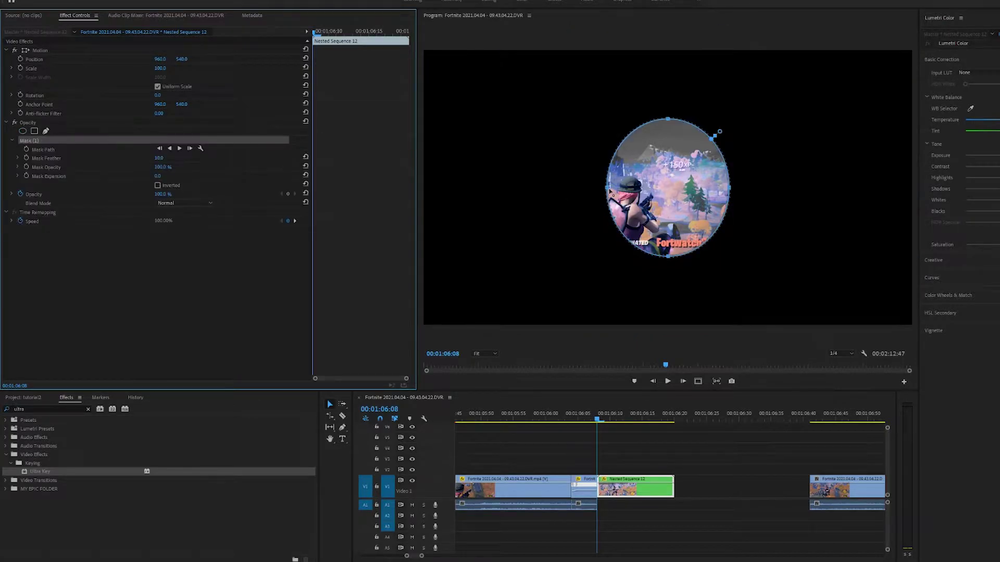
{"action": "left_click_drag", "start_coordinate": [609, 192], "coordinate": [457, 189]}
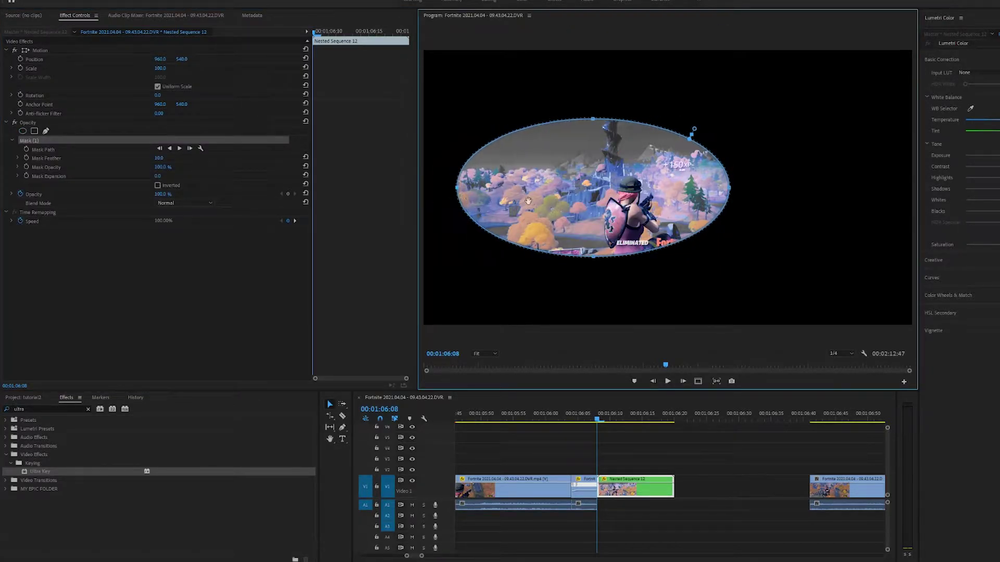
{"action": "left_click_drag", "start_coordinate": [734, 192], "coordinate": [900, 188]}
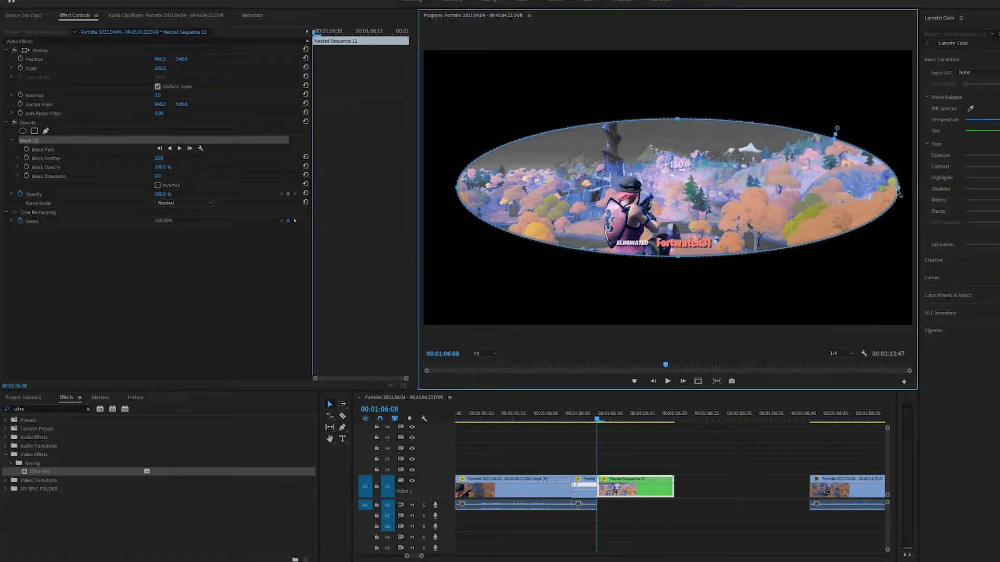
{"action": "left_click_drag", "start_coordinate": [678, 120], "coordinate": [678, 78]}
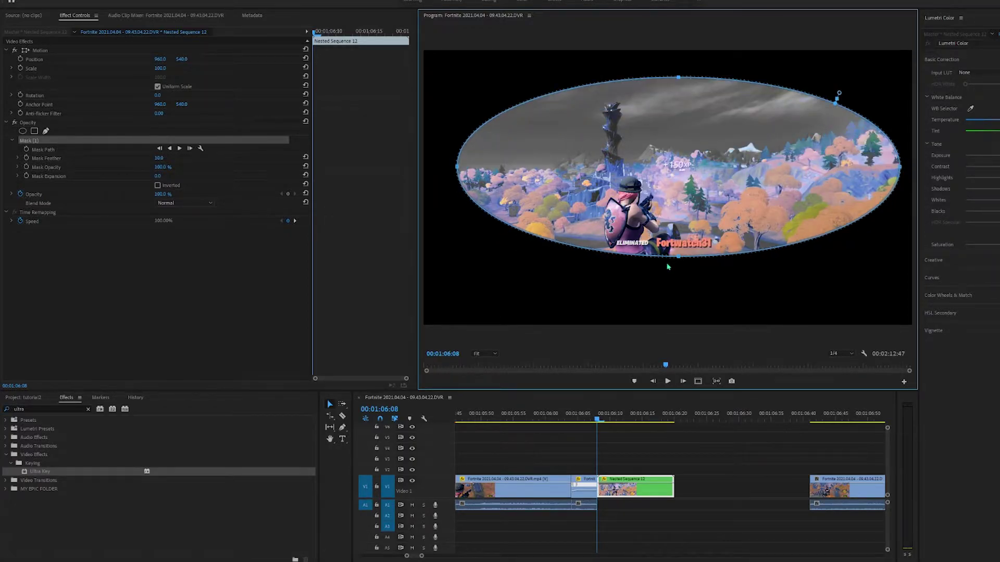
{"action": "left_click_drag", "start_coordinate": [678, 256], "coordinate": [678, 294]}
{"action": "left_click", "coordinate": [207, 190]}
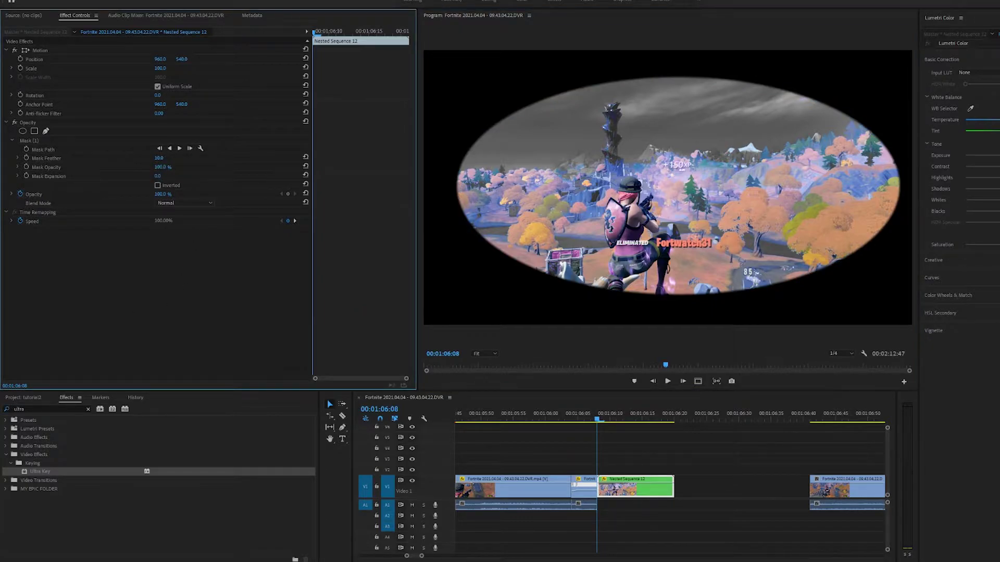
{"action": "mouse_move", "coordinate": [160, 157]}
{"action": "left_mouse_down"}
{"action": "mouse_move", "coordinate": [250, 158]}
{"action": "mouse_move", "coordinate": [170, 159]}
{"action": "left_mouse_up"}
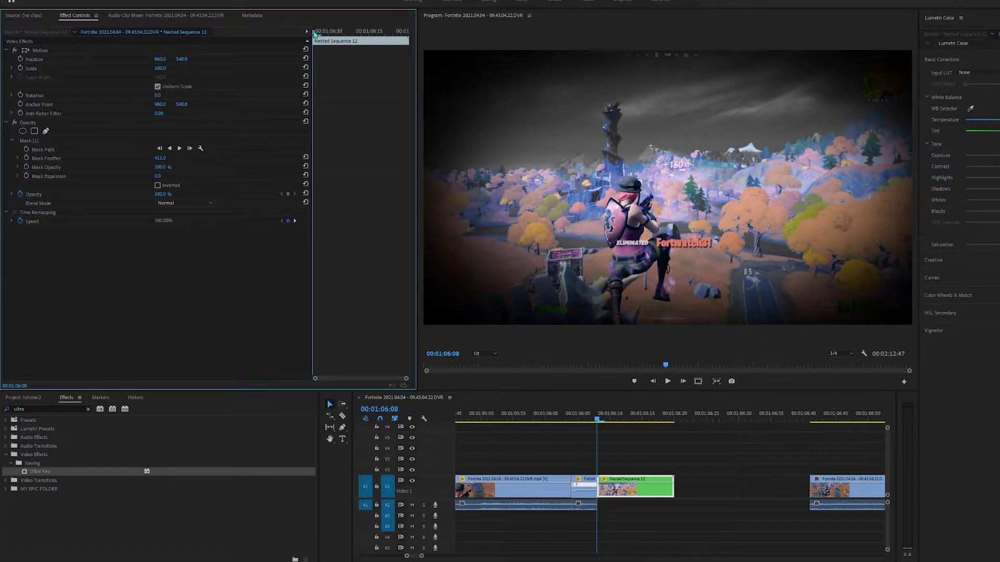
Step: Keyframe Mask Expansion at 0 on the nested clip's first frame and at -197 two frames further on
{"action": "left_click", "coordinate": [27, 177]}
{"action": "key", "text": "shift+Right"}
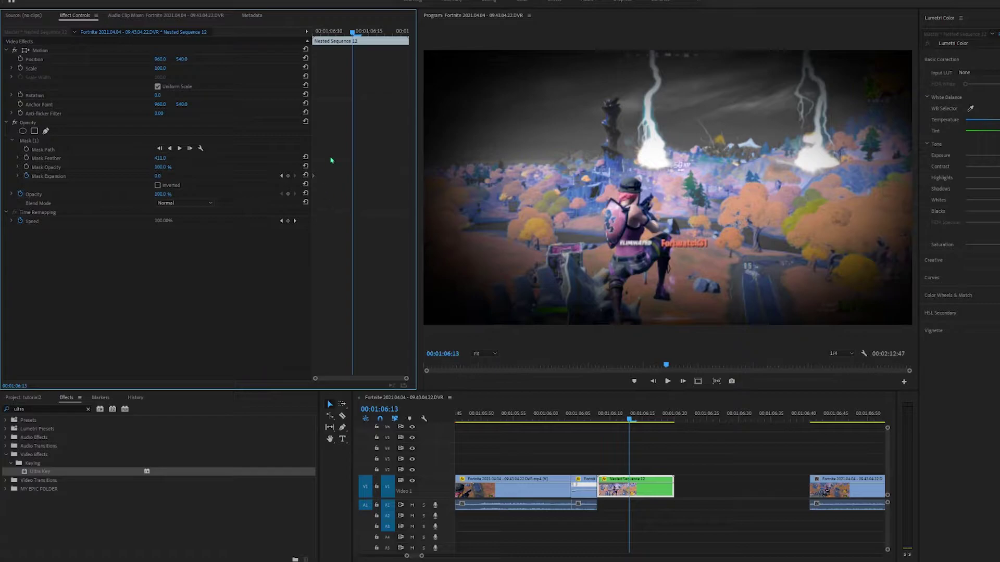
{"action": "key", "text": "Left"}
{"action": "key", "text": "Left"}
{"action": "key", "text": "Left"}
{"action": "key", "text": "Left"}
{"action": "key", "text": "Left"}
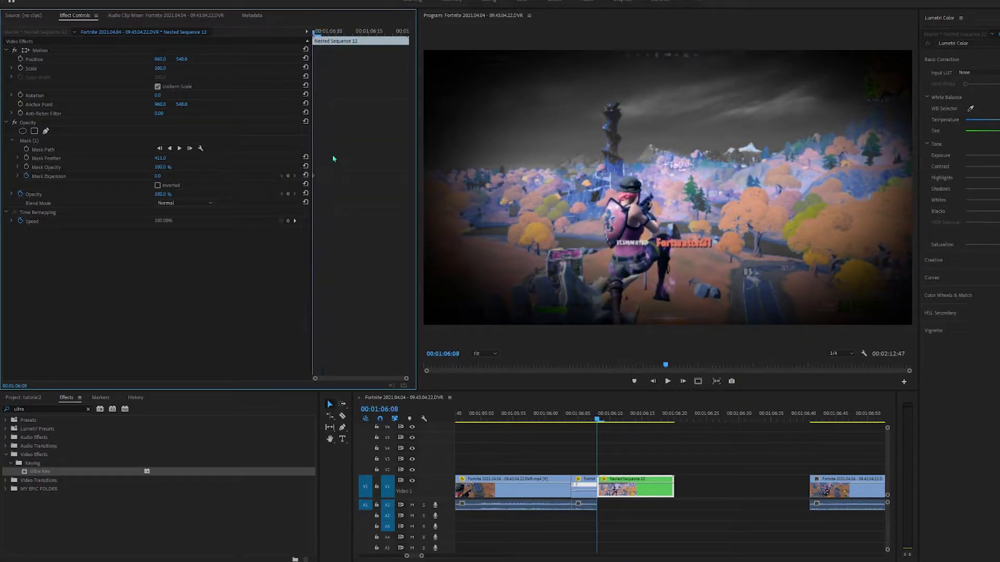
{"action": "key", "text": "Right"}
{"action": "key", "text": "Right"}
{"action": "left_click_drag", "start_coordinate": [165, 177], "coordinate": [63, 177]}
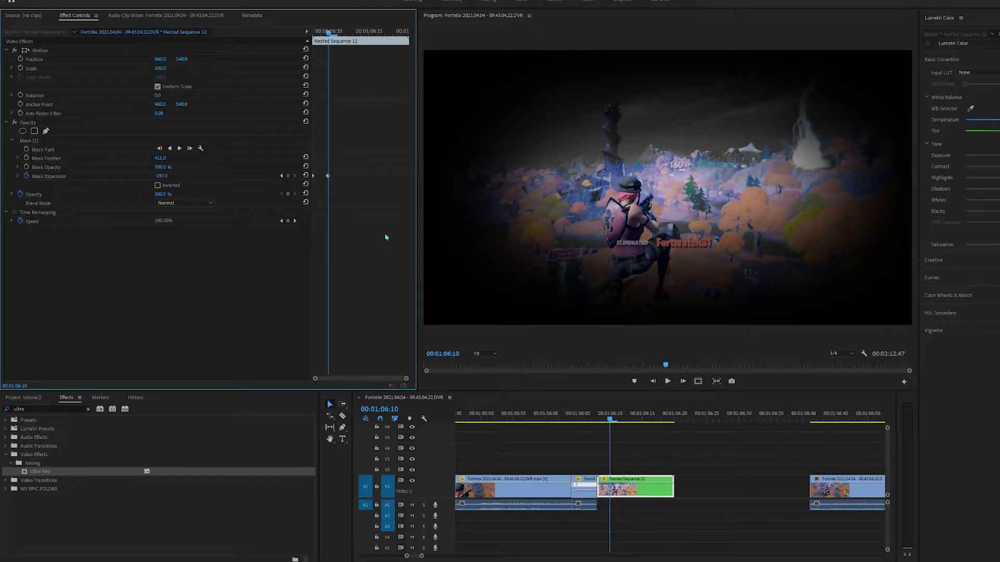
Step: Add a raised Mask Expansion keyframe at 00:01:06:12 and continue with keyframes every two frames to the nested clip's end
{"action": "key", "text": "Right"}
{"action": "key", "text": "Right"}
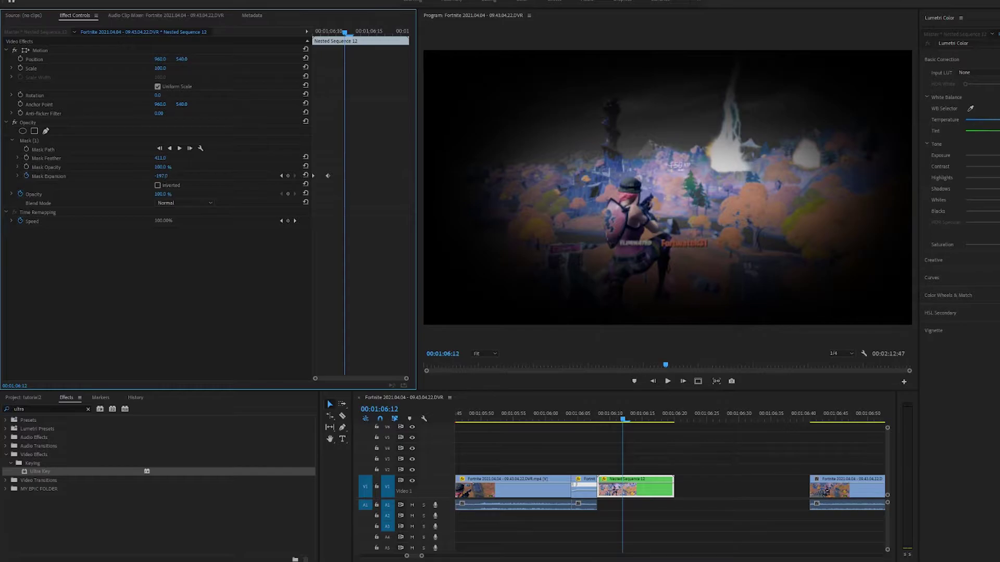
{"action": "left_click_drag", "start_coordinate": [161, 176], "coordinate": [354, 225]}
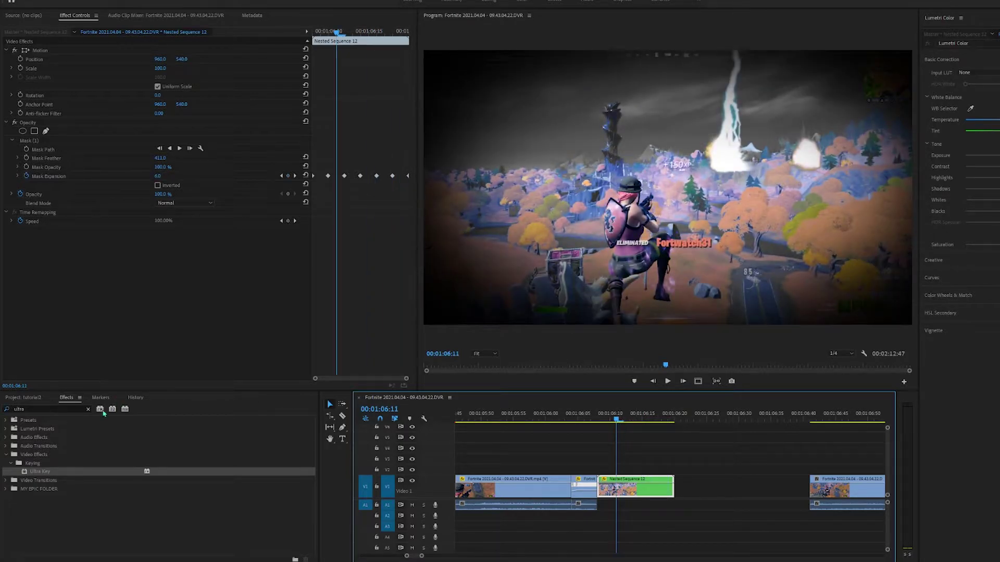
Step: Apply the B - LIGHTING SHAKE preset to the nested clip, and open the nest to remove all saturation from its gameplay clip
{"action": "left_click", "coordinate": [89, 410]}
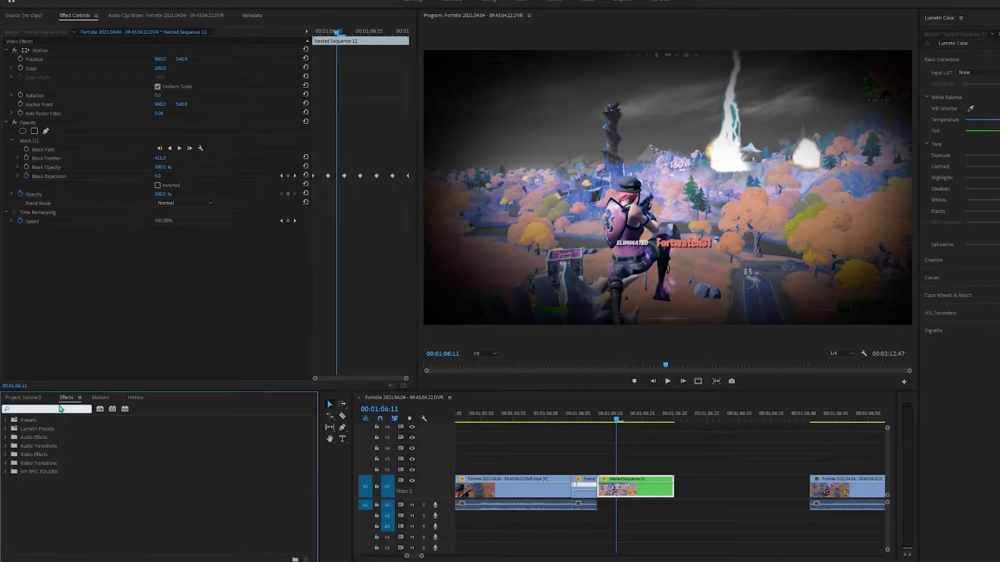
{"action": "type", "text": "light"}
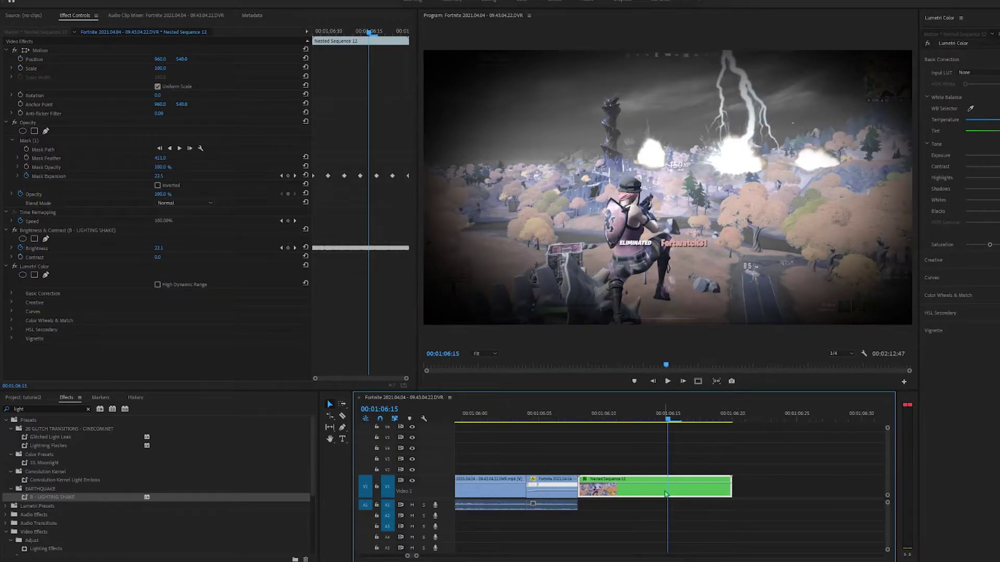
{"action": "double_click", "coordinate": [667, 493]}
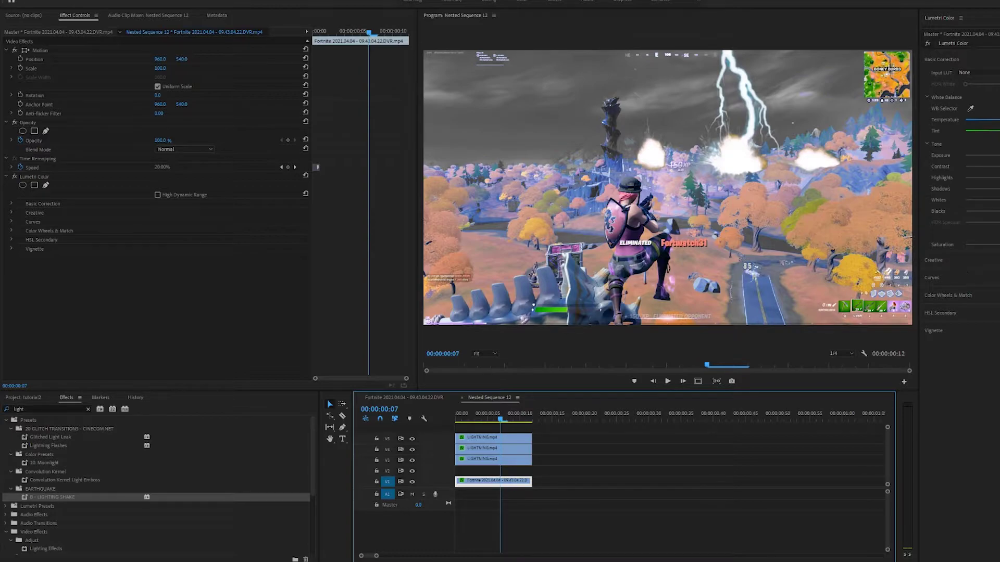
{"action": "left_click_drag", "start_coordinate": [999, 244], "coordinate": [924, 250]}
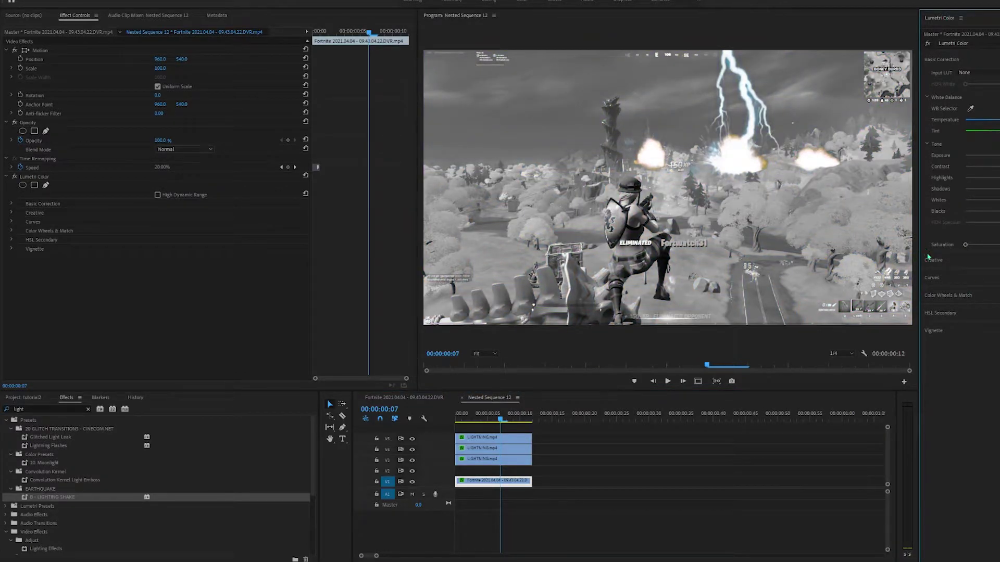
Step: Nest the three lightning clips inside the nested sequence under the default name and select the resulting clip
{"action": "left_click", "coordinate": [502, 452]}
{"action": "left_click_drag", "start_coordinate": [551, 437], "coordinate": [523, 461]}
{"action": "right_click", "coordinate": [523, 461]}
{"action": "left_click", "coordinate": [604, 270]}
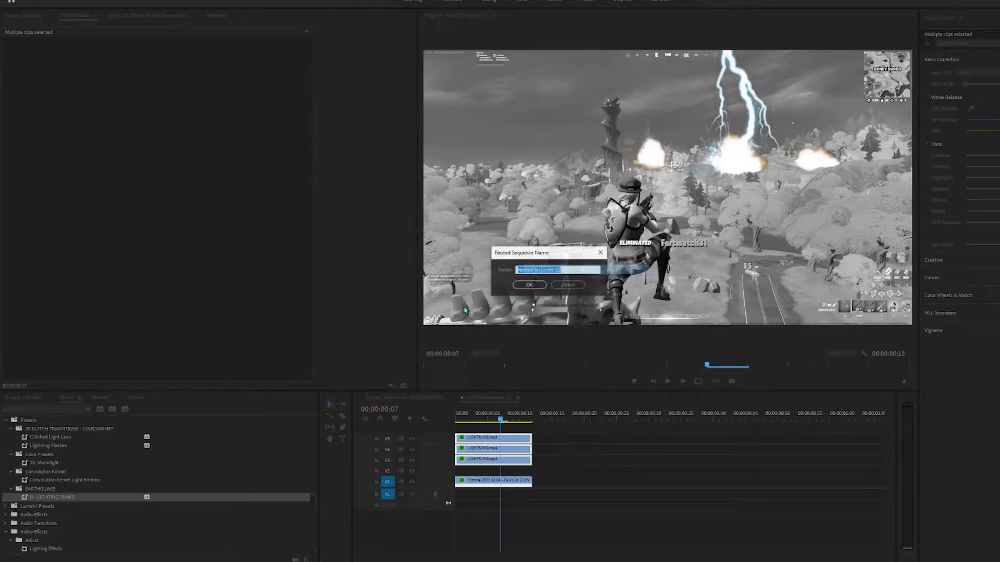
{"action": "left_click", "coordinate": [565, 288]}
{"action": "left_click", "coordinate": [492, 457]}
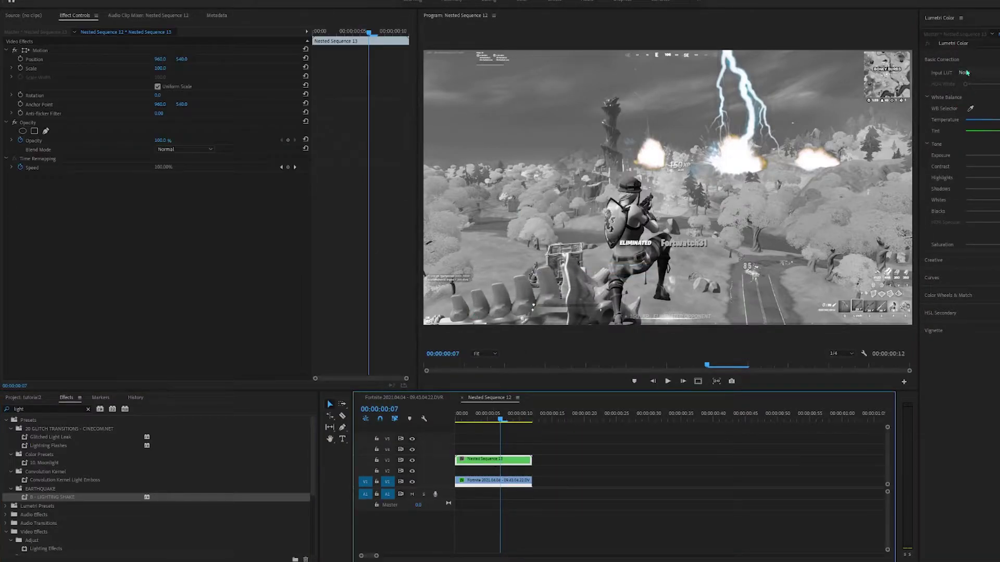
Step: Set the nested lightning clip's Lumetri temperature to -95.1 and raise its exposure
{"action": "left_click_drag", "start_coordinate": [999, 120], "coordinate": [967, 120]}
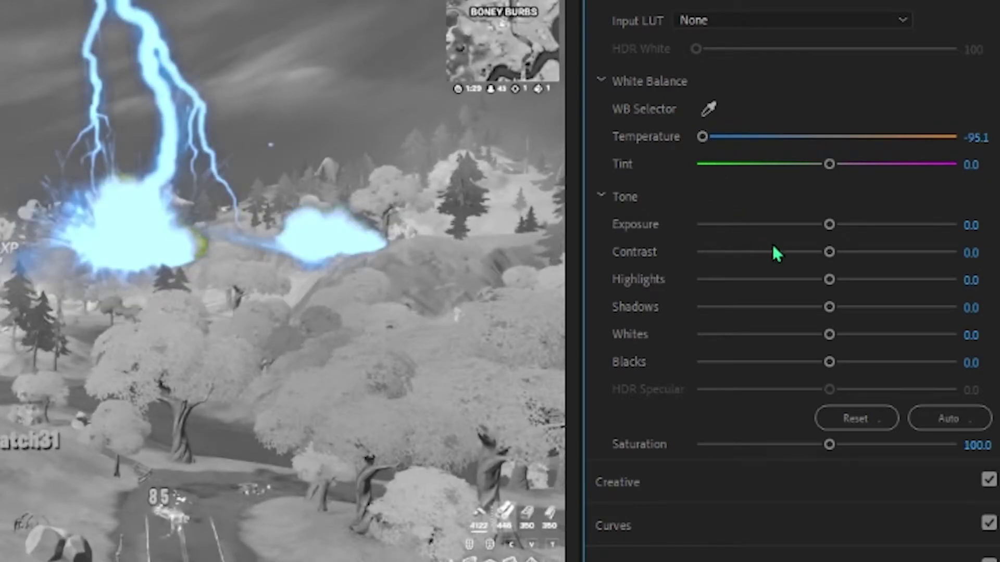
{"action": "left_click_drag", "start_coordinate": [829, 224], "coordinate": [854, 224]}
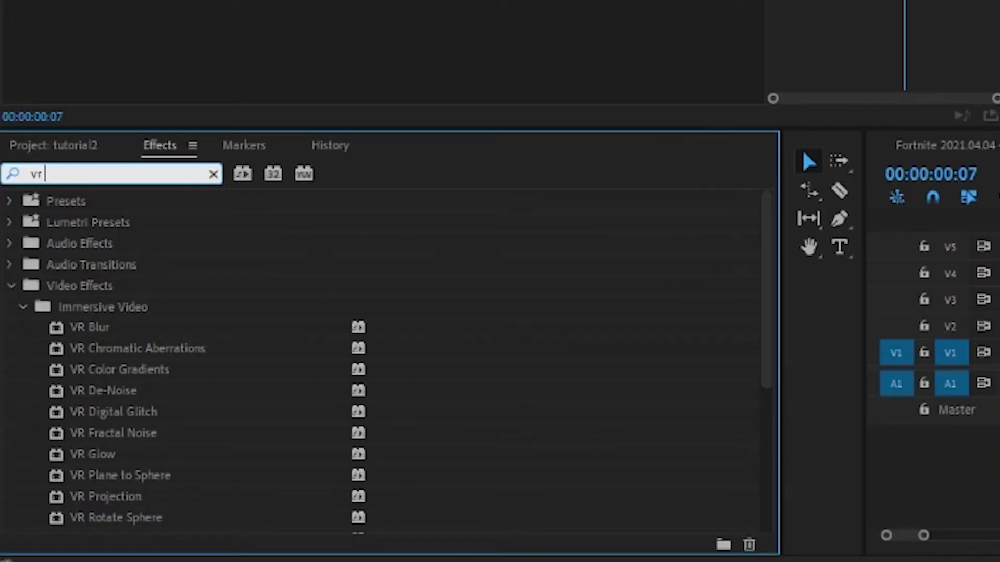
Step: Apply the VR Glow effect to the nested lightning clip and set its Luma Threshold to 0.5
{"action": "type", "text": "glow"}
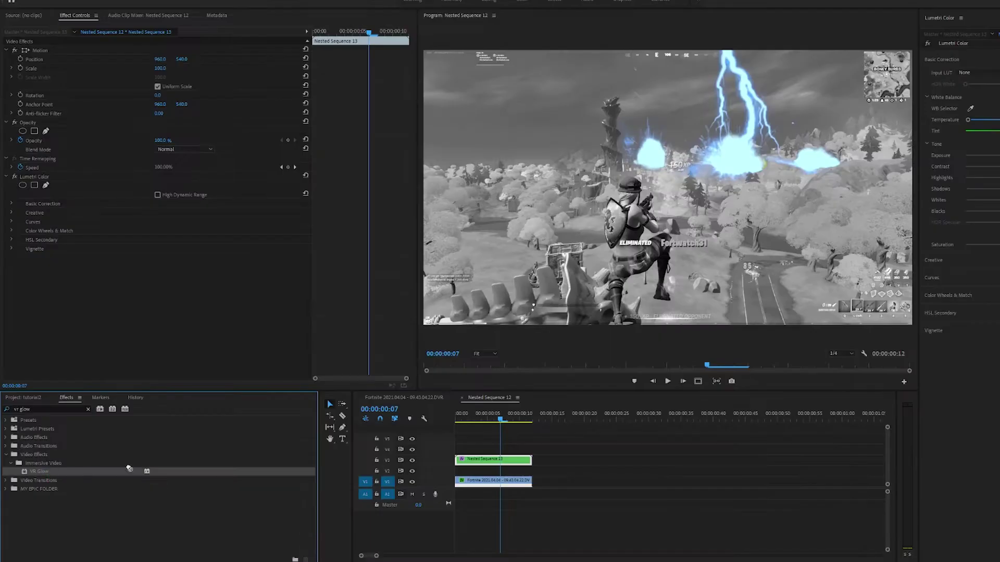
{"action": "left_click_drag", "start_coordinate": [195, 465], "coordinate": [470, 466]}
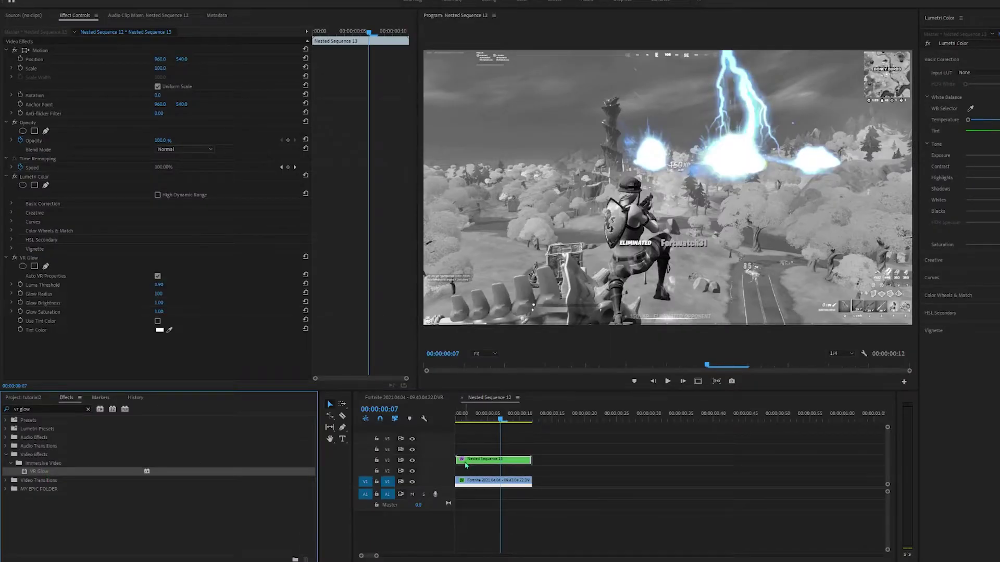
{"action": "left_click_drag", "start_coordinate": [168, 288], "coordinate": [142, 287]}
{"action": "left_click", "coordinate": [168, 287]}
{"action": "type", "text": "0.5"}
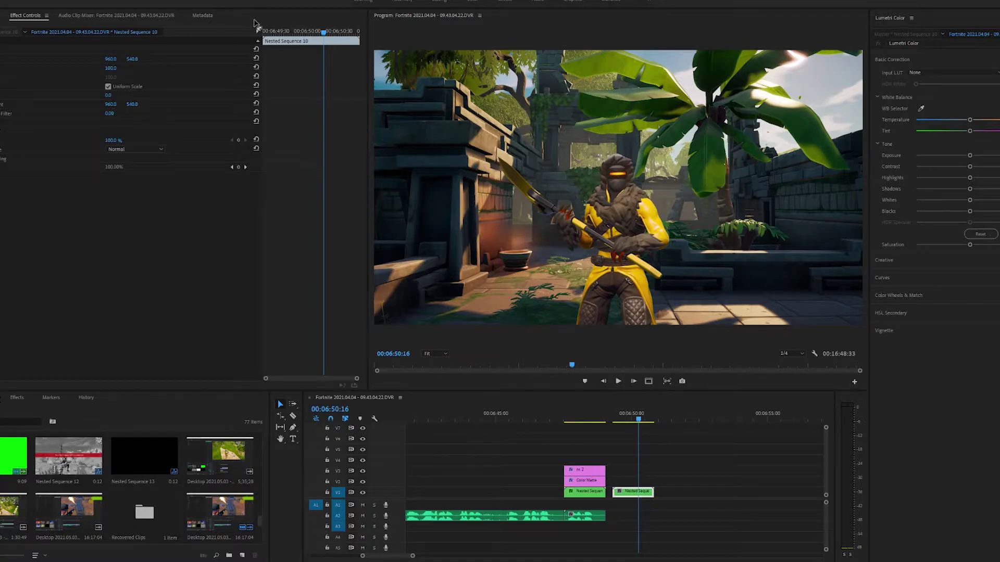
Step: Keyframe Nested Sequence 10's Scale from 100 at its first frame to 254 at its last frame, and play back the zoom
{"action": "left_click_drag", "start_coordinate": [279, 33], "coordinate": [255, 29]}
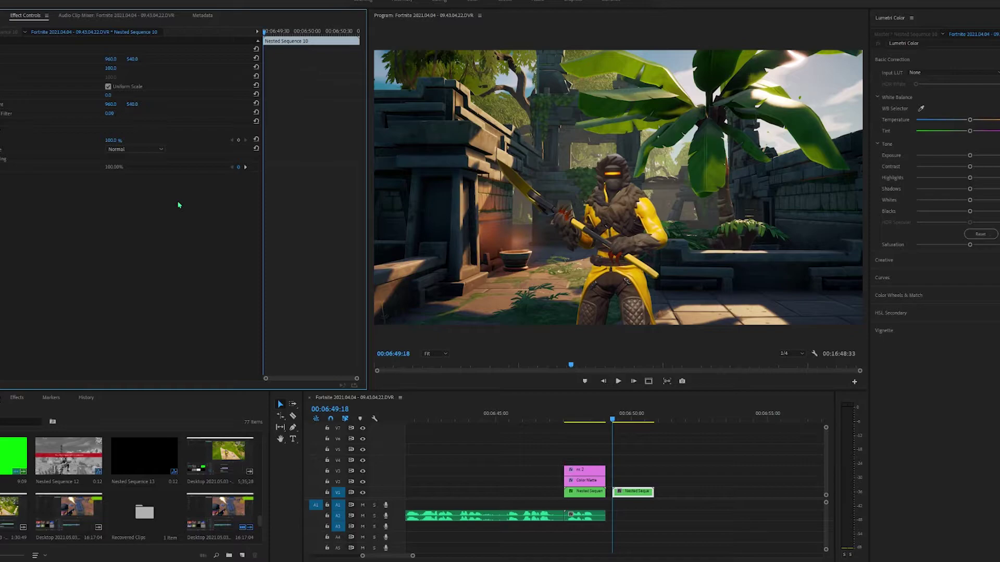
{"action": "left_click", "coordinate": [633, 417]}
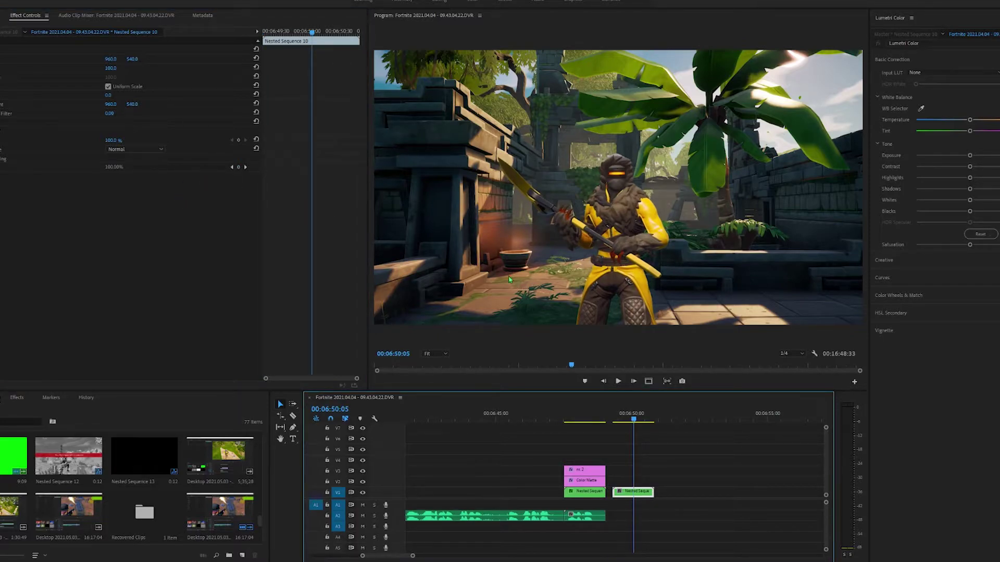
{"action": "left_click_drag", "start_coordinate": [311, 32], "coordinate": [255, 28]}
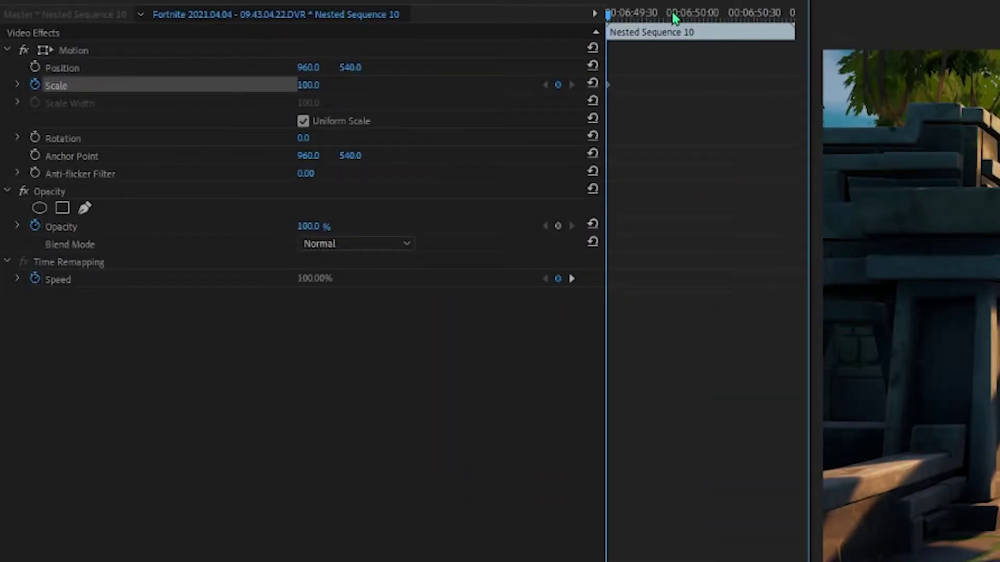
{"action": "left_click", "coordinate": [296, 31]}
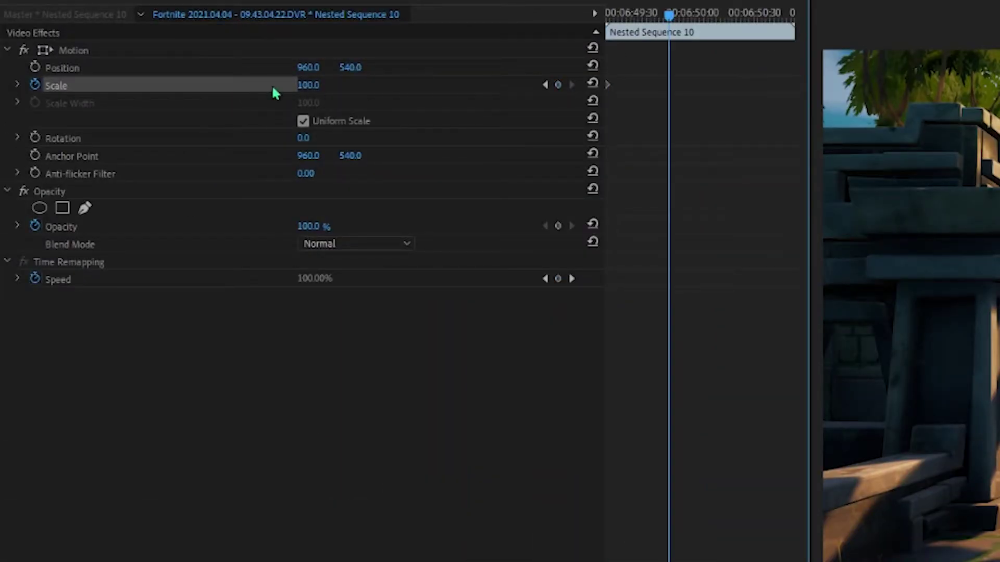
{"action": "left_click_drag", "start_coordinate": [323, 89], "coordinate": [403, 89]}
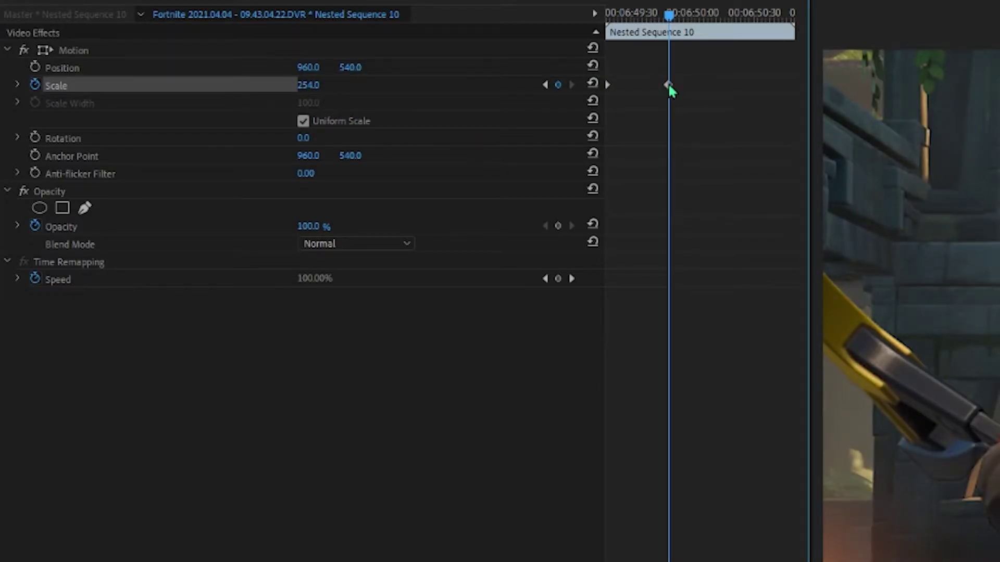
{"action": "left_click_drag", "start_coordinate": [668, 85], "coordinate": [792, 85]}
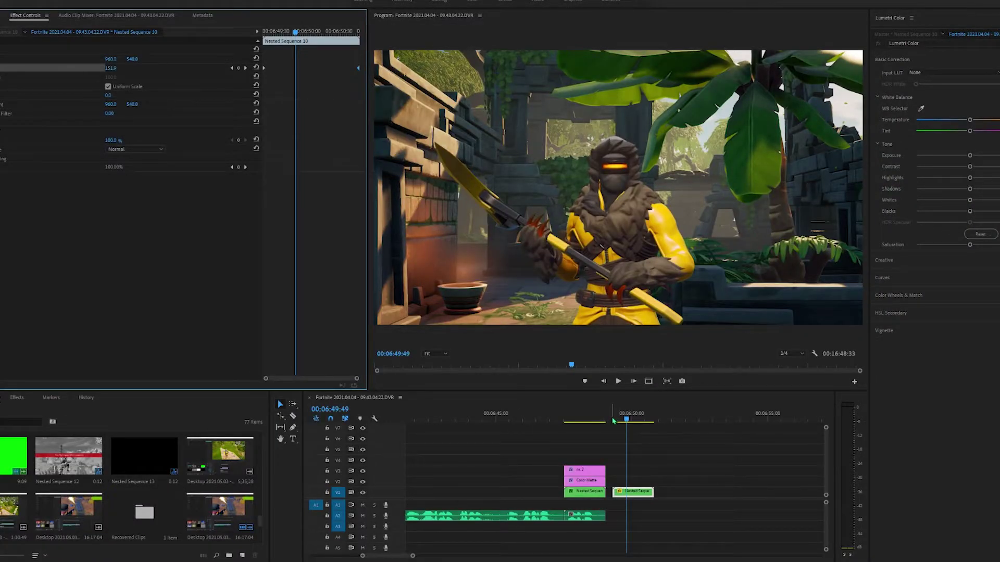
{"action": "left_click", "coordinate": [611, 419]}
{"action": "key", "text": "space"}
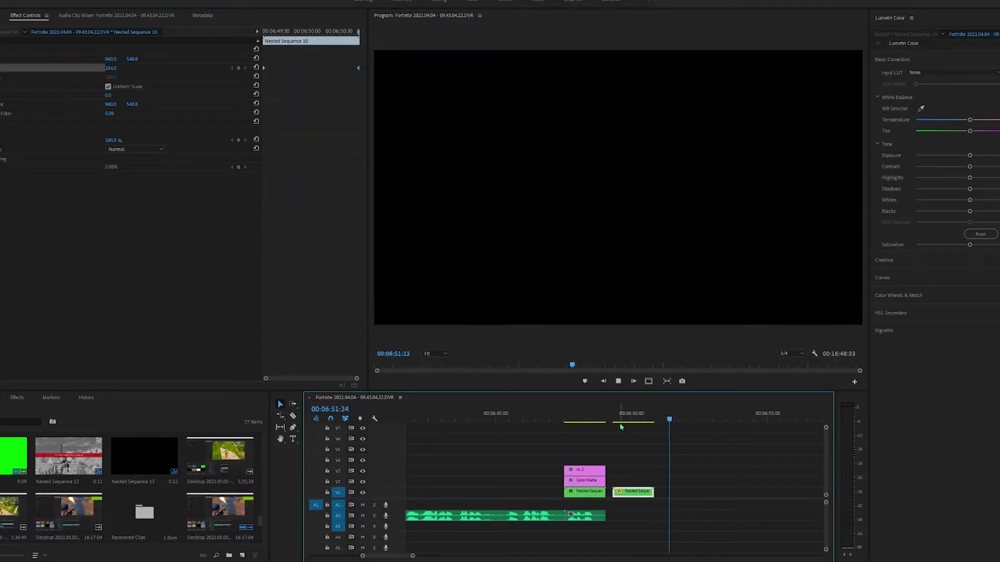
{"action": "key", "text": "space"}
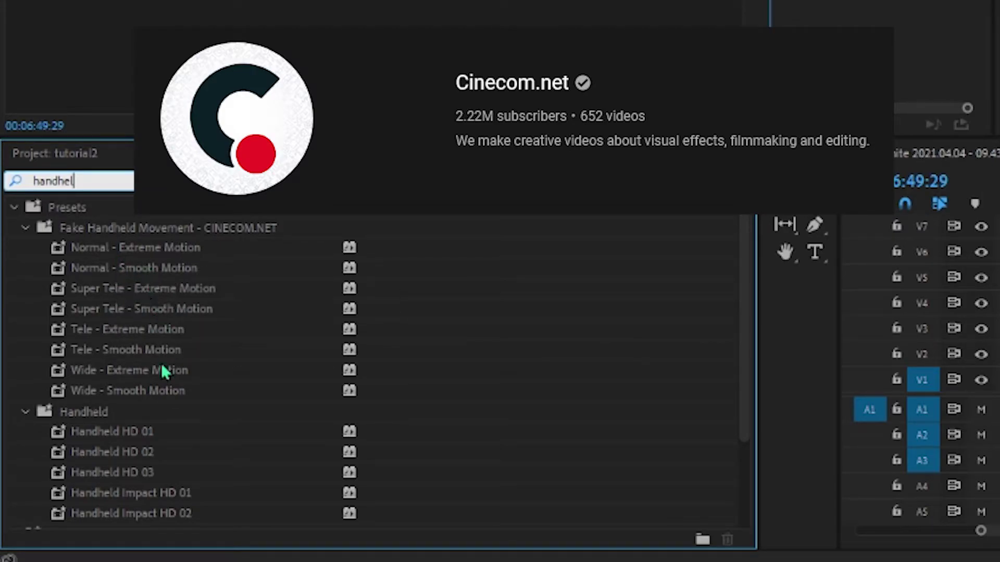
Step: Apply the Super Tele - Smooth Motion handheld preset to Nested Sequence 10
{"action": "scroll", "coordinate": [169, 372], "scroll_direction": "down", "scroll_amount": 2}
{"action": "scroll", "coordinate": [170, 373], "scroll_direction": "down", "scroll_amount": 2}
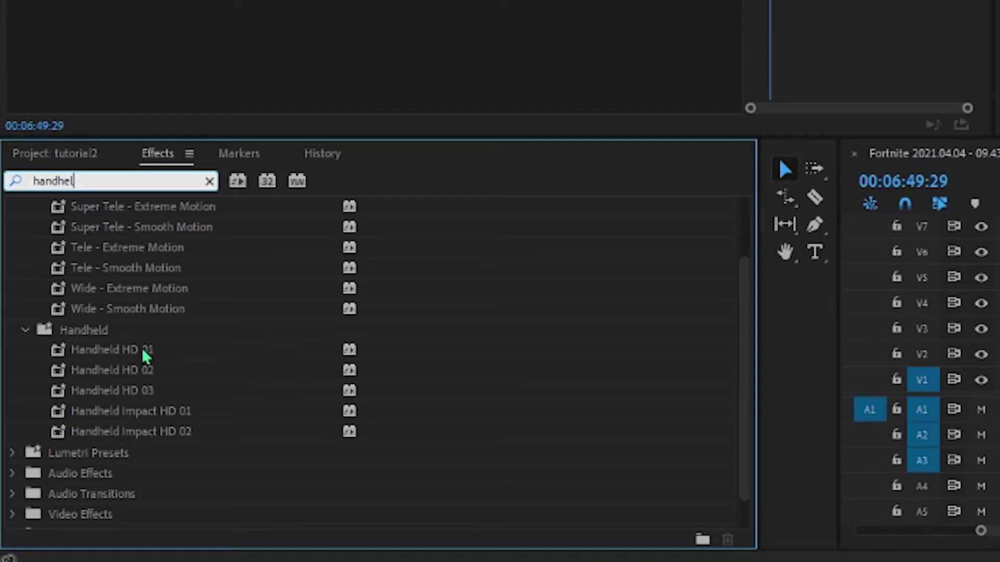
{"action": "scroll", "coordinate": [183, 429], "scroll_direction": "up", "scroll_amount": 4}
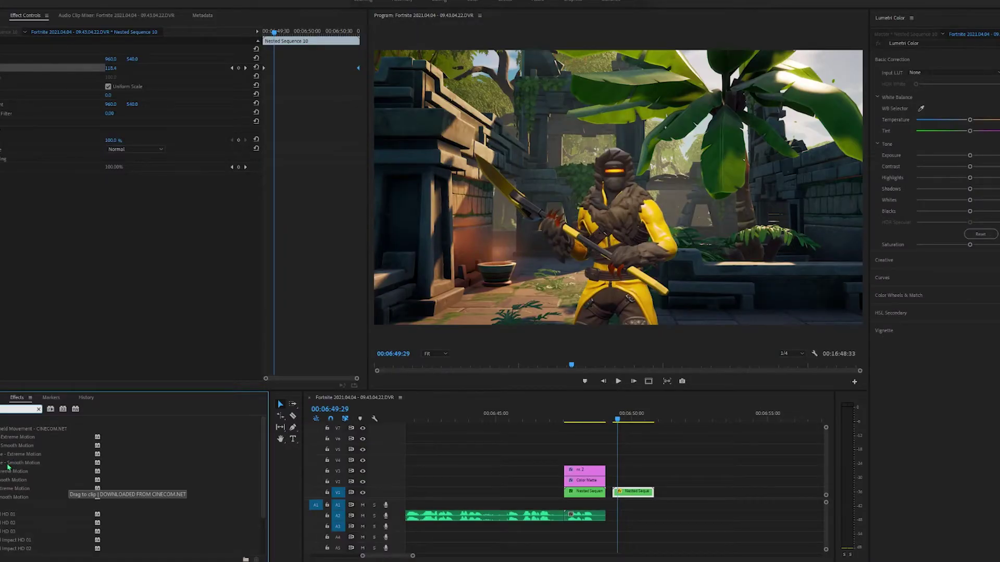
{"action": "left_click_drag", "start_coordinate": [8, 465], "coordinate": [115, 471]}
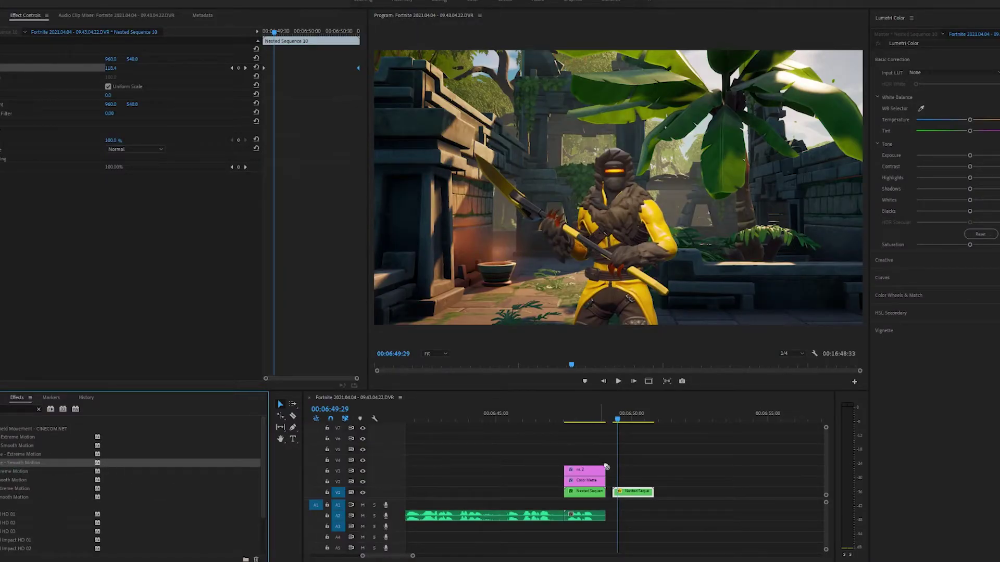
{"action": "left_click_drag", "start_coordinate": [610, 473], "coordinate": [632, 491]}
Step: Keyframe Nested Sequence 10's Position at its start and end, with a middle keyframe at 00:06:50:03 of about 774, 736
{"action": "left_click_drag", "start_coordinate": [274, 33], "coordinate": [310, 47]}
{"action": "left_click", "coordinate": [202, 61]}
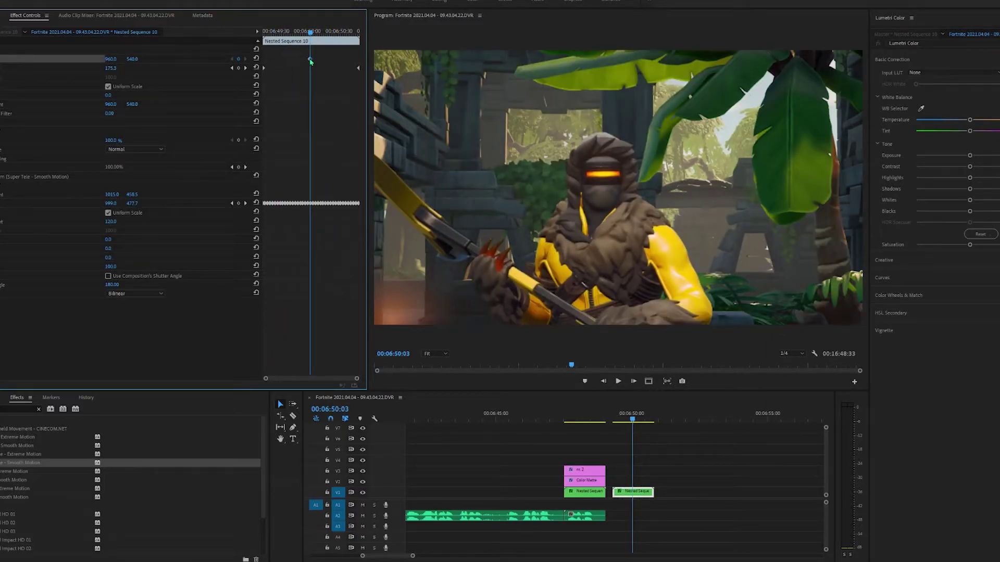
{"action": "left_click", "coordinate": [238, 58]}
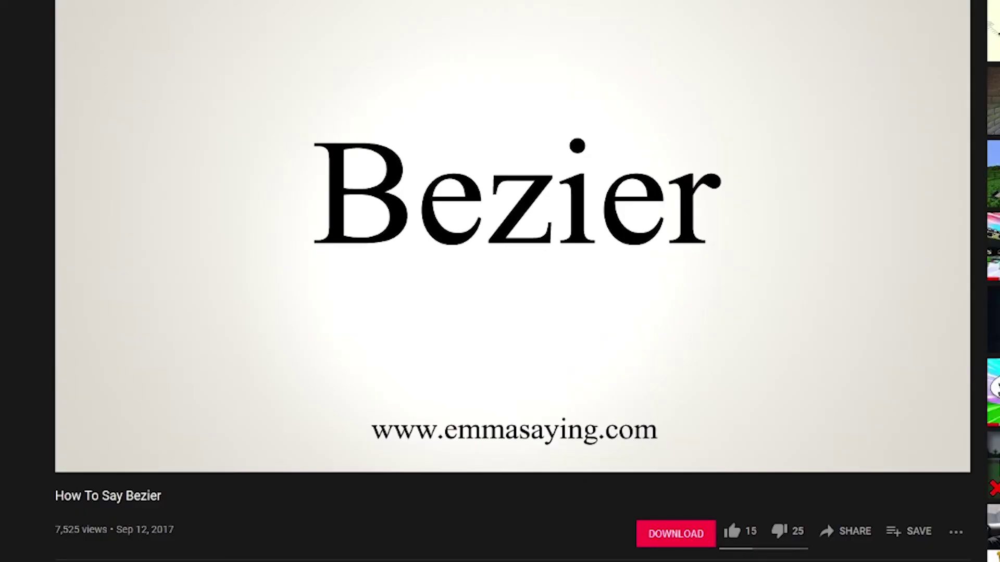
{"action": "left_click", "coordinate": [246, 64]}
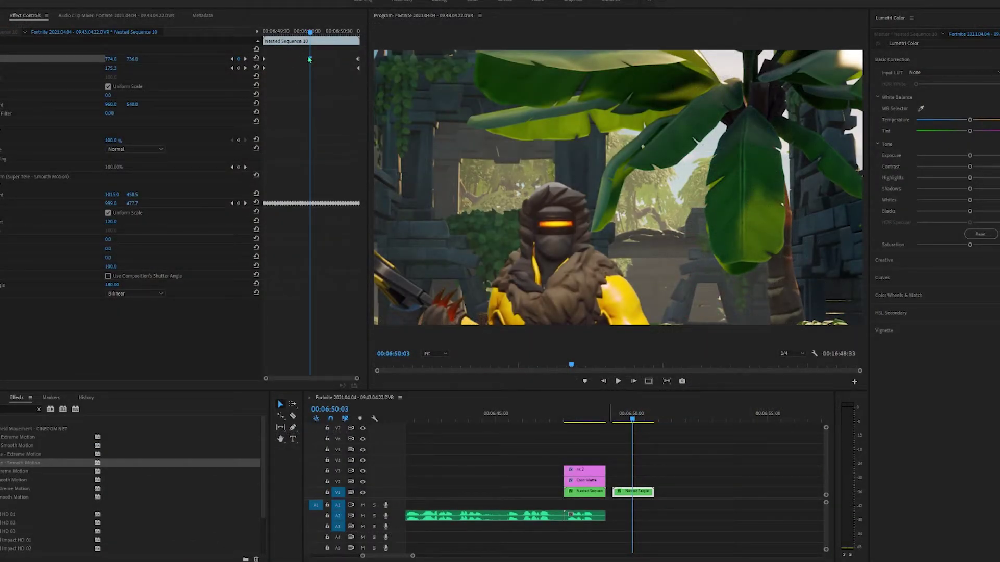
Step: Set the middle Position keyframe's temporal interpolation to Bezier and play back the clip
{"action": "right_click", "coordinate": [309, 59]}
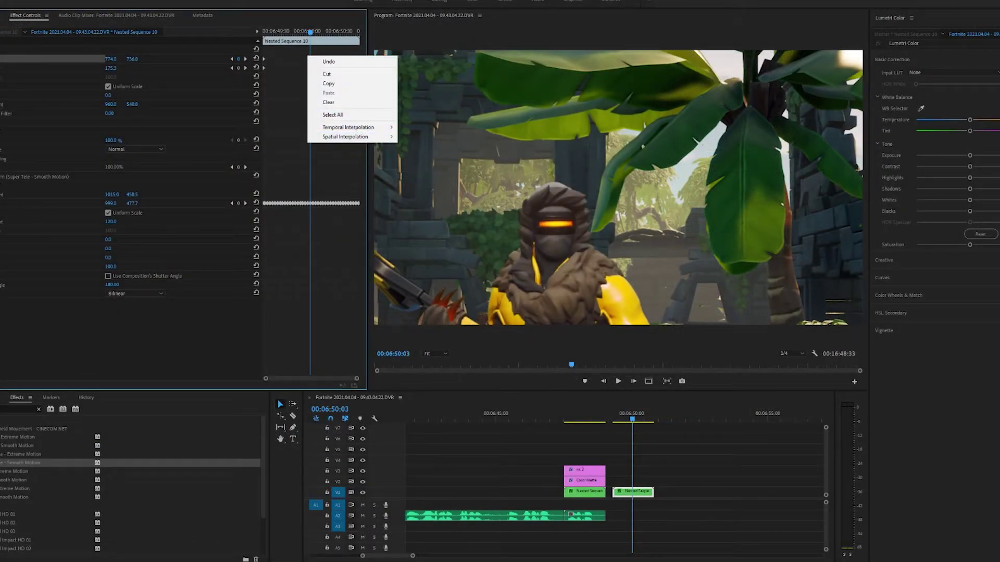
{"action": "left_click", "coordinate": [663, 457]}
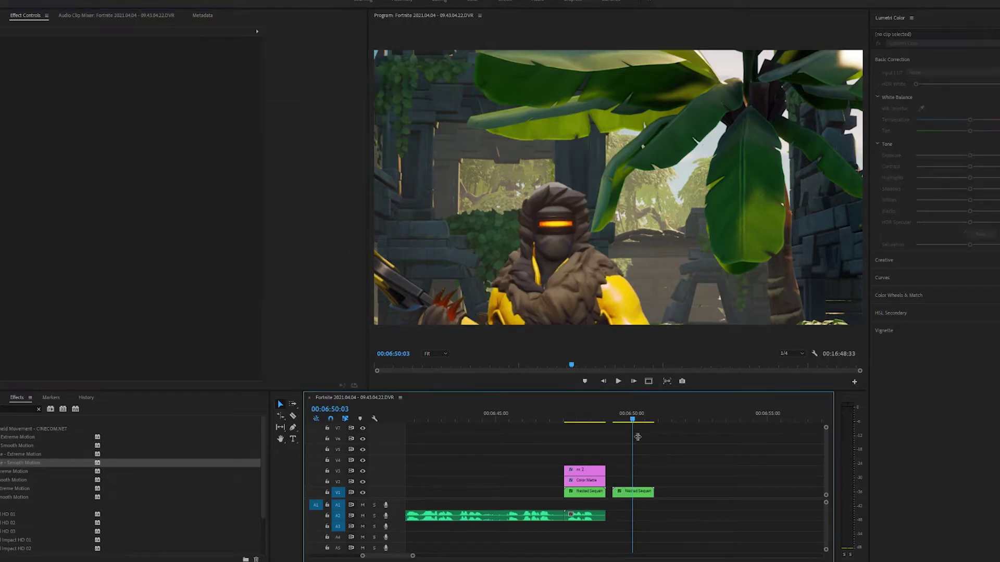
{"action": "left_click", "coordinate": [613, 420]}
{"action": "key", "text": "space"}
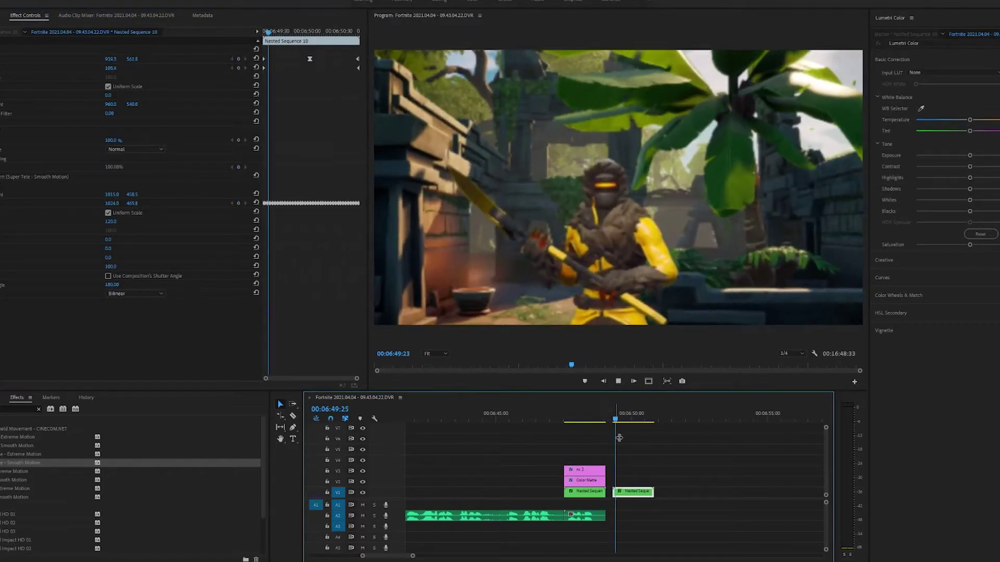
{"action": "left_click", "coordinate": [619, 420]}
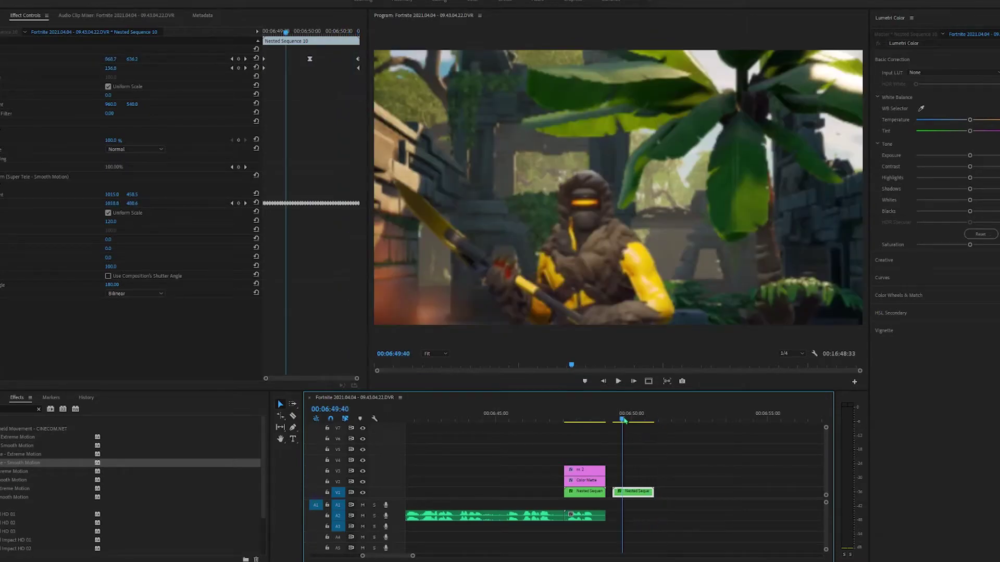
{"action": "key", "text": "space"}
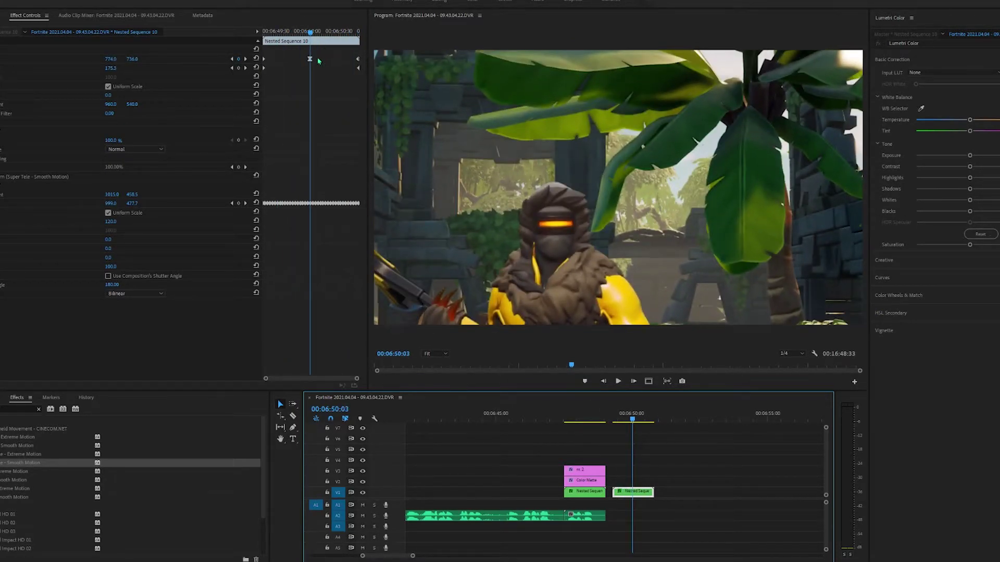
Step: Reshape the Position velocity curve around the middle keyframe, lengthening its incoming handle, and play back the movement
{"action": "left_click", "coordinate": [310, 59]}
{"action": "scroll", "coordinate": [310, 59], "scroll_direction": "up", "scroll_amount": 4}
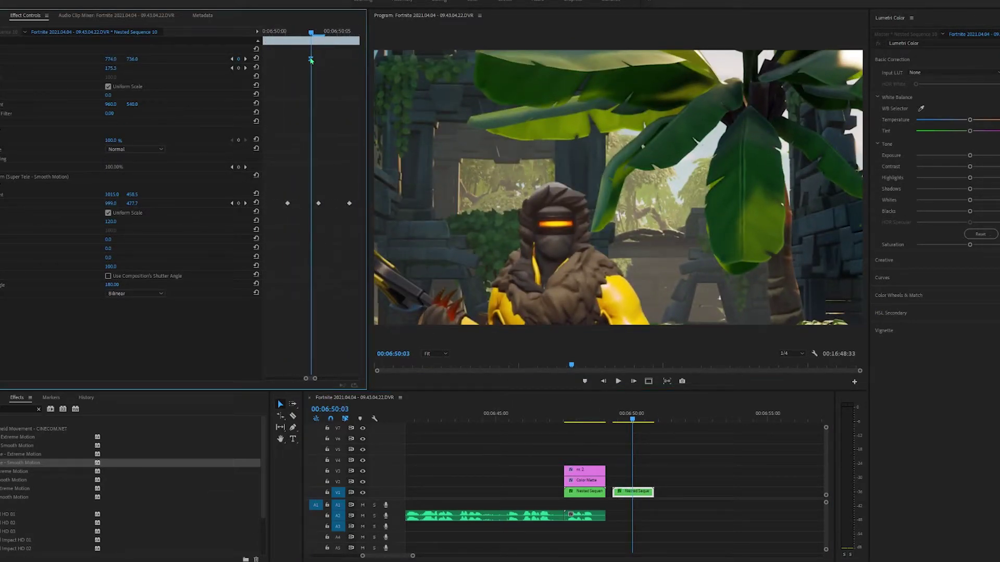
{"action": "left_click_drag", "start_coordinate": [127, 59], "coordinate": [138, 60]}
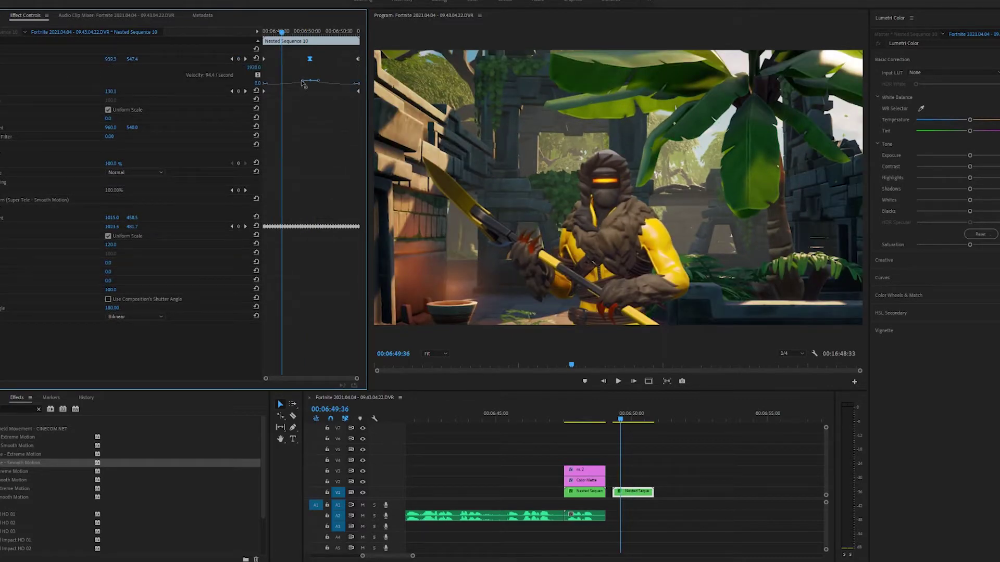
{"action": "left_click_drag", "start_coordinate": [302, 82], "coordinate": [317, 87]}
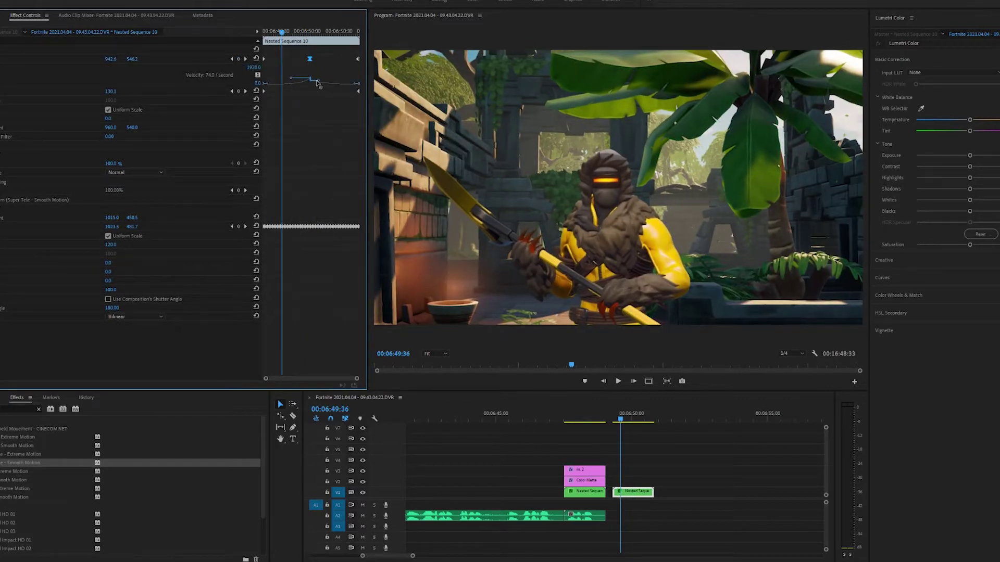
{"action": "left_click", "coordinate": [612, 417]}
{"action": "key", "text": "space"}
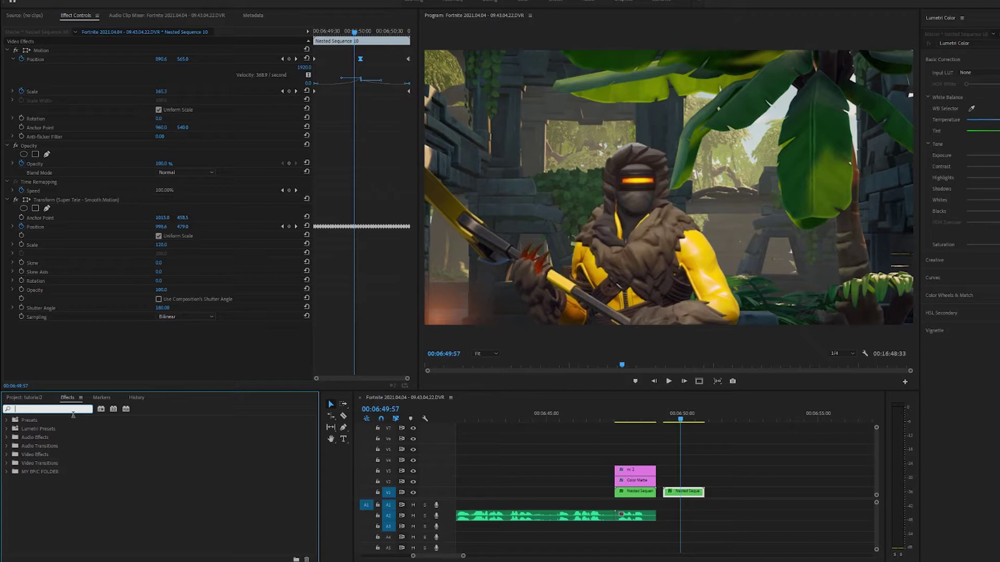
Step: Apply the B - LIGHTING SHAKE preset to Nested Sequence 10 and return the playhead to the clip's start
{"action": "type", "text": "light"}
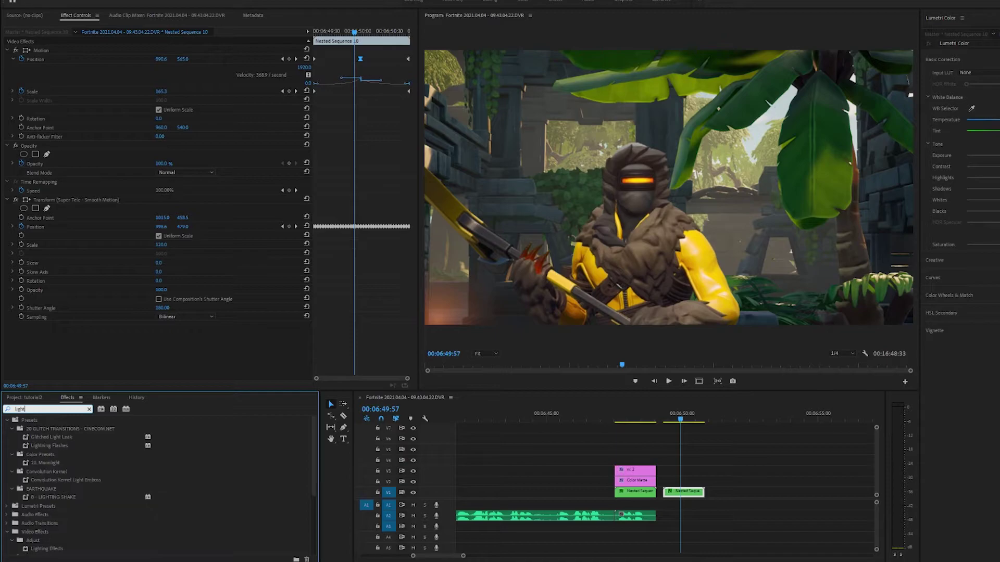
{"action": "left_click_drag", "start_coordinate": [3, 498], "coordinate": [631, 493]}
{"action": "mouse_move", "coordinate": [617, 419]}
{"action": "left_mouse_down"}
{"action": "mouse_move", "coordinate": [651, 427]}
{"action": "mouse_move", "coordinate": [611, 424]}
{"action": "left_mouse_up"}
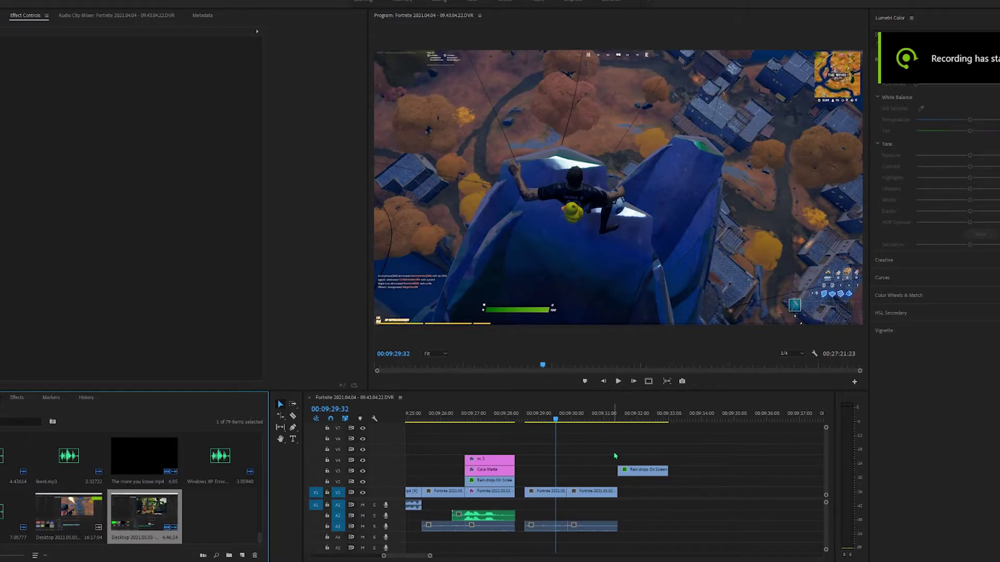
Step: Place the rain drops green-screen clip above the second gameplay clip, key out its green background, and review the rain from the cut
{"action": "left_click_drag", "start_coordinate": [553, 419], "coordinate": [573, 423]}
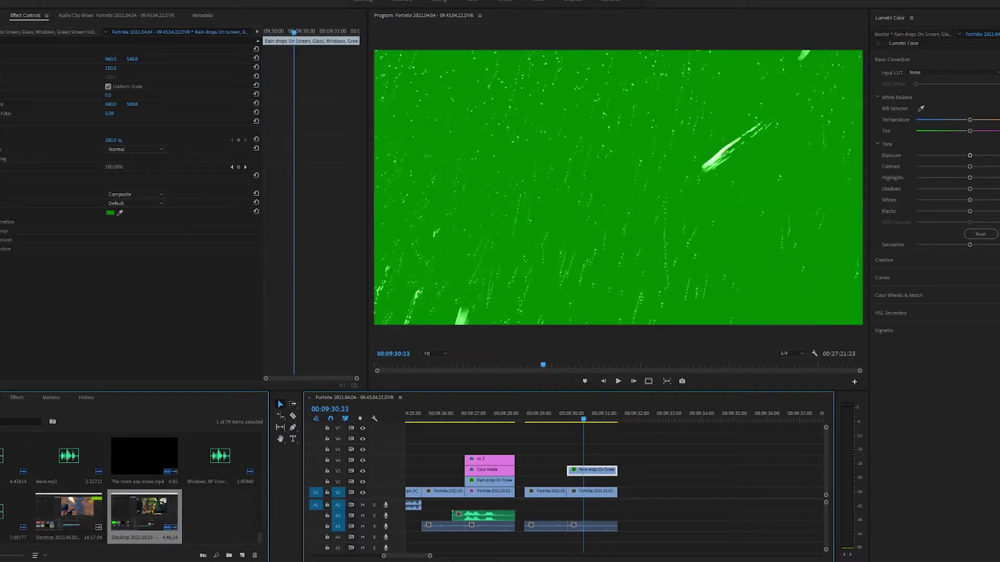
{"action": "left_click", "coordinate": [504, 79]}
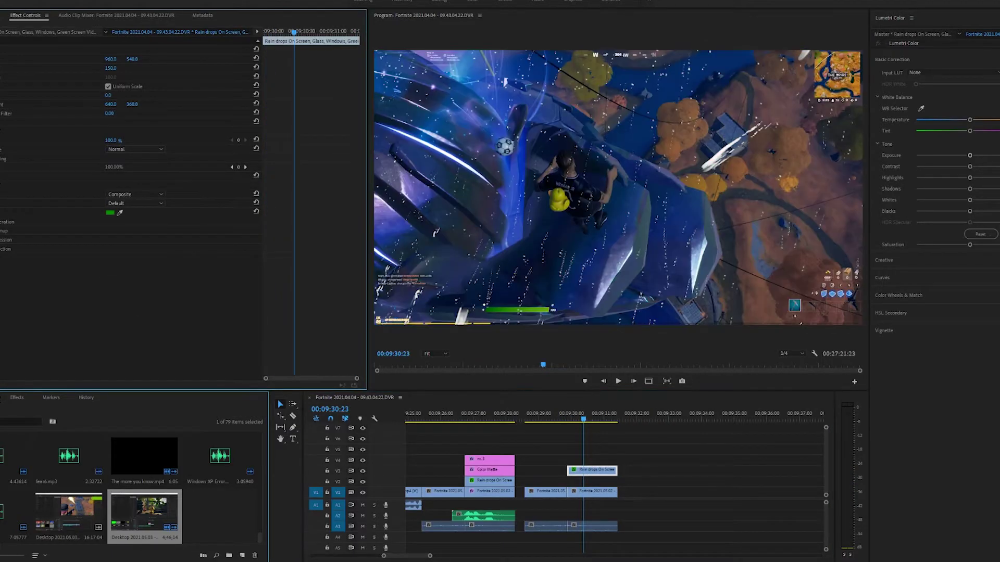
{"action": "left_click", "coordinate": [560, 414]}
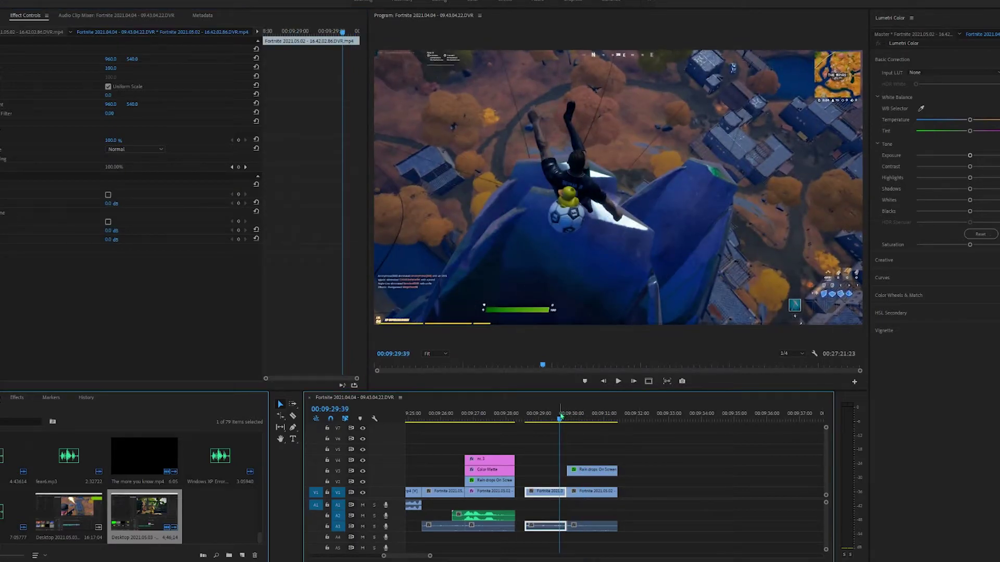
{"action": "key", "text": "space"}
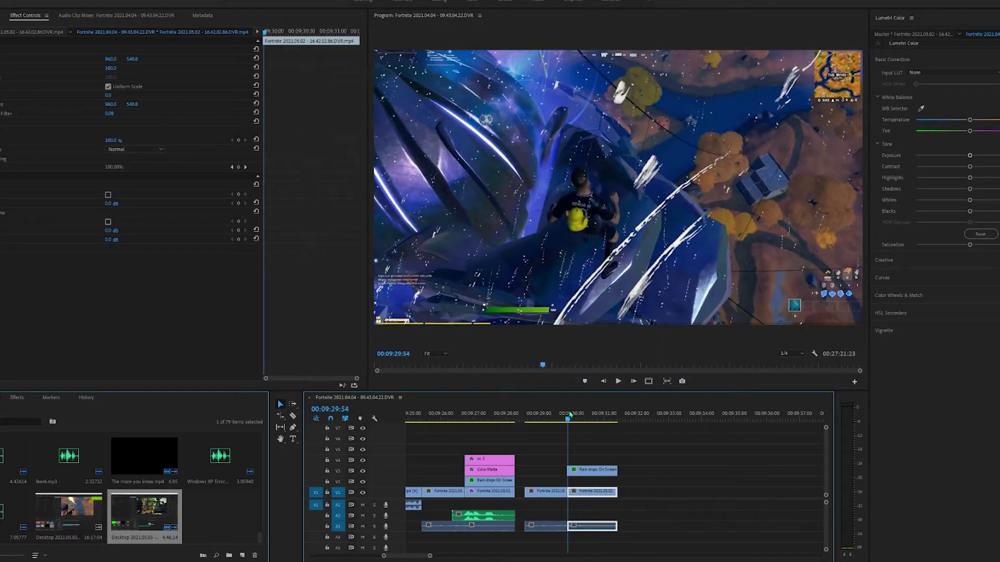
{"action": "key", "text": "space"}
{"action": "left_click_drag", "start_coordinate": [565, 419], "coordinate": [571, 419]}
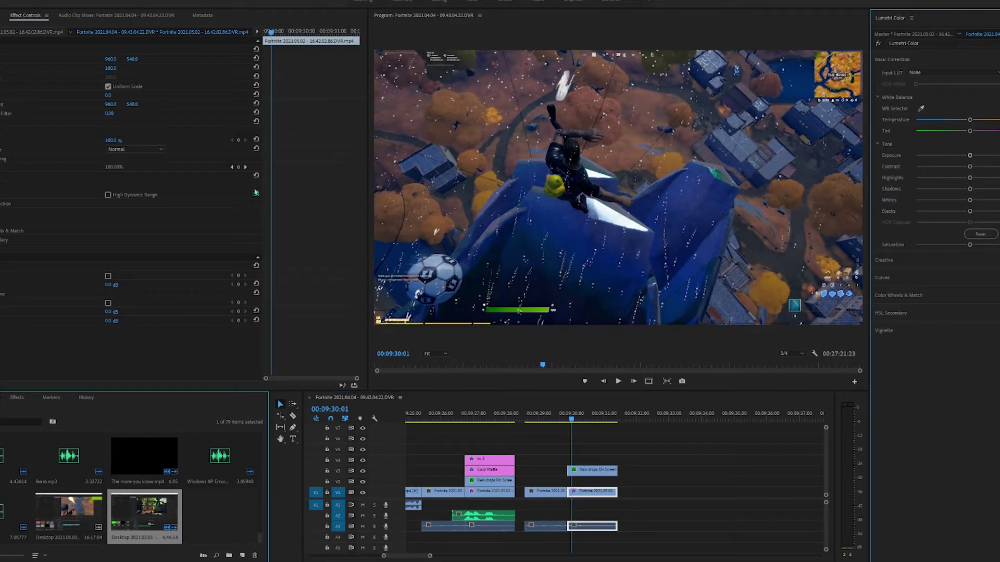
Step: Keyframe the rain-covered gameplay clip's Lumetri saturation from 68 at its start down to 0 five frames in
{"action": "left_click_drag", "start_coordinate": [969, 245], "coordinate": [901, 245]}
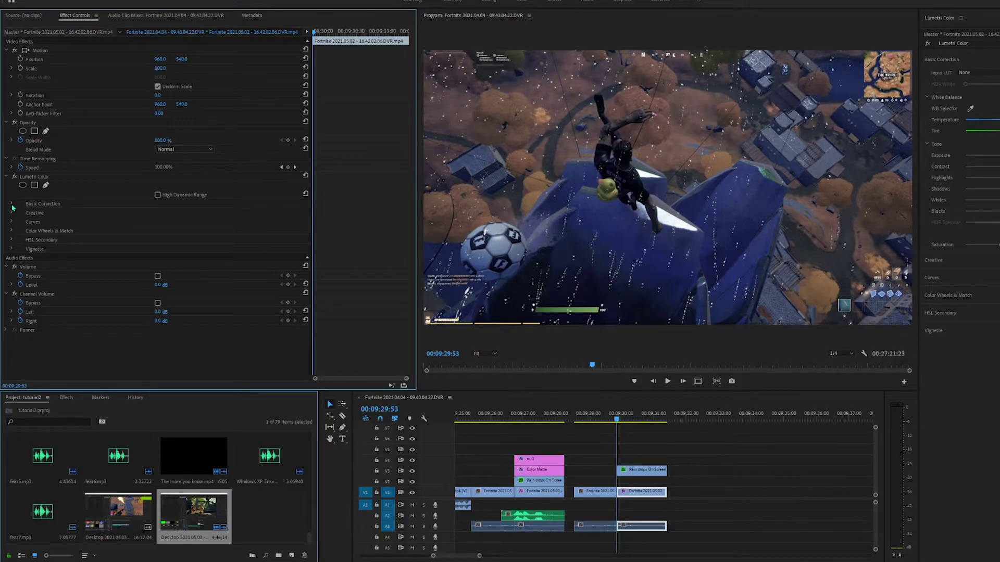
{"action": "left_click", "coordinate": [12, 204]}
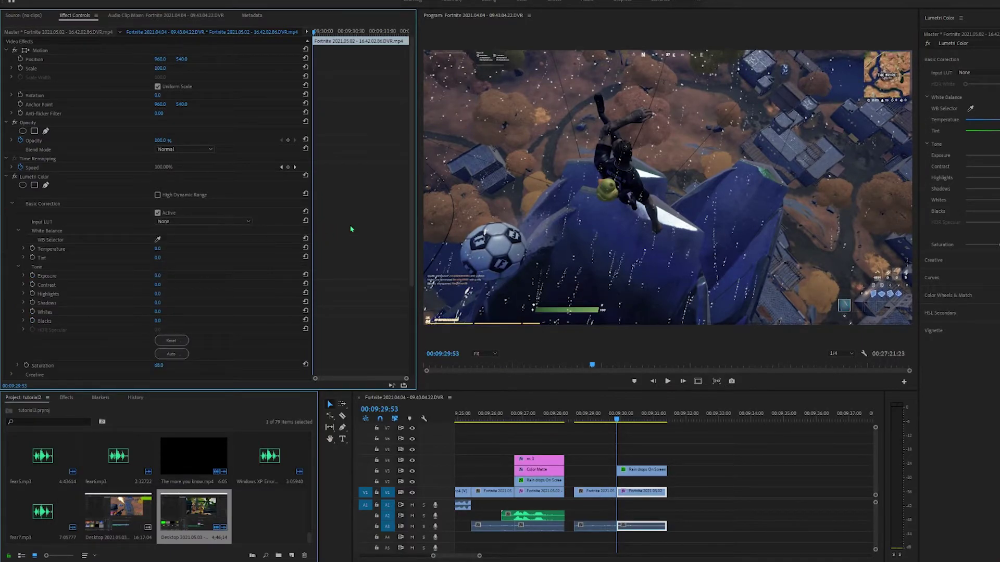
{"action": "scroll", "coordinate": [351, 229], "scroll_direction": "down", "scroll_amount": 3}
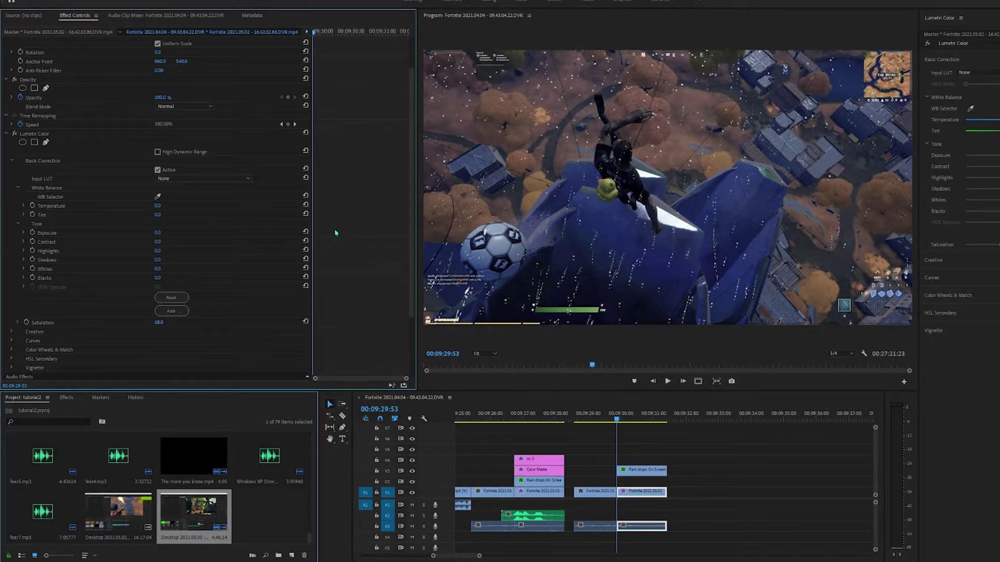
{"action": "scroll", "coordinate": [335, 233], "scroll_direction": "down", "scroll_amount": 2}
{"action": "left_click", "coordinate": [27, 289]}
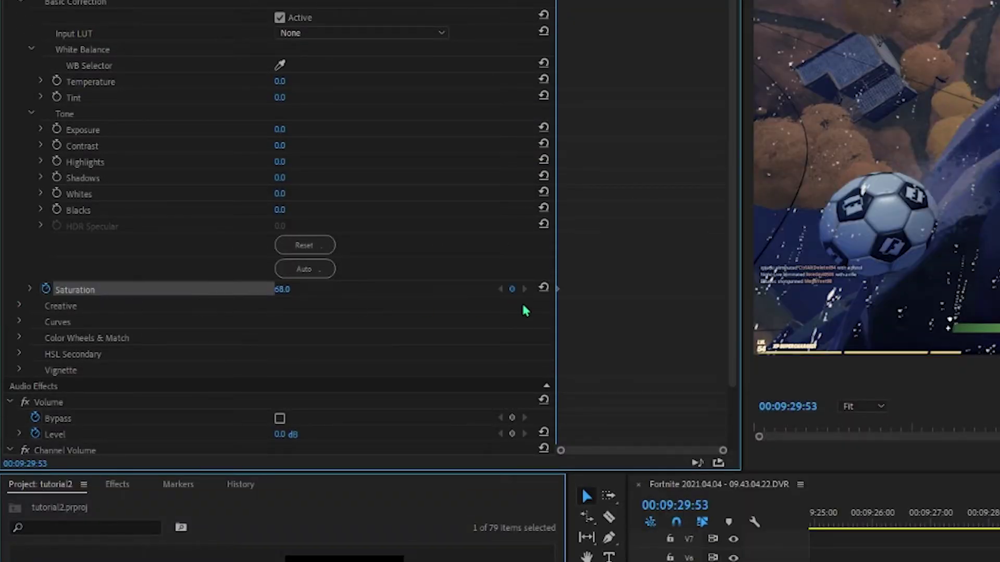
{"action": "key", "text": "shift+Right"}
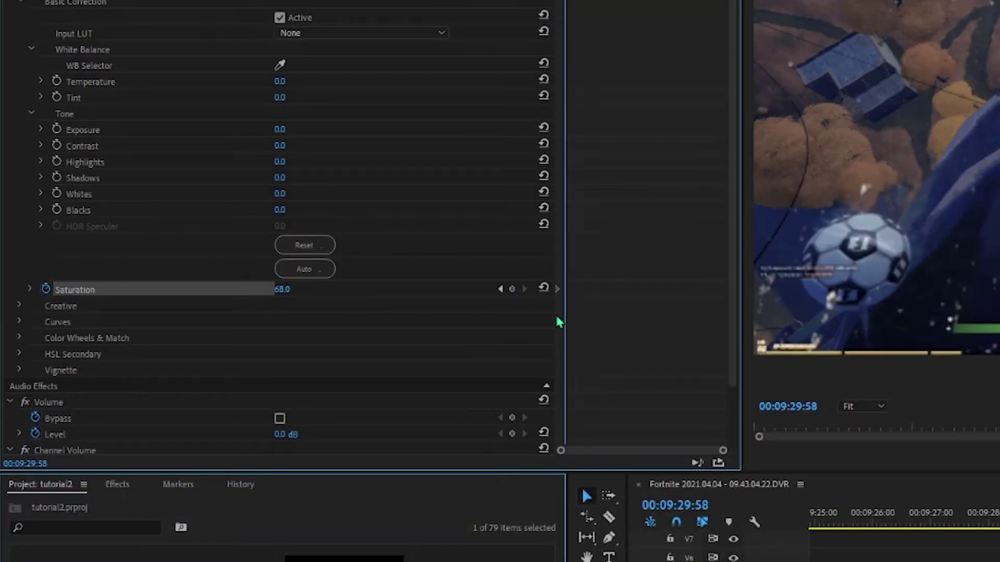
{"action": "left_click_drag", "start_coordinate": [292, 292], "coordinate": [239, 291]}
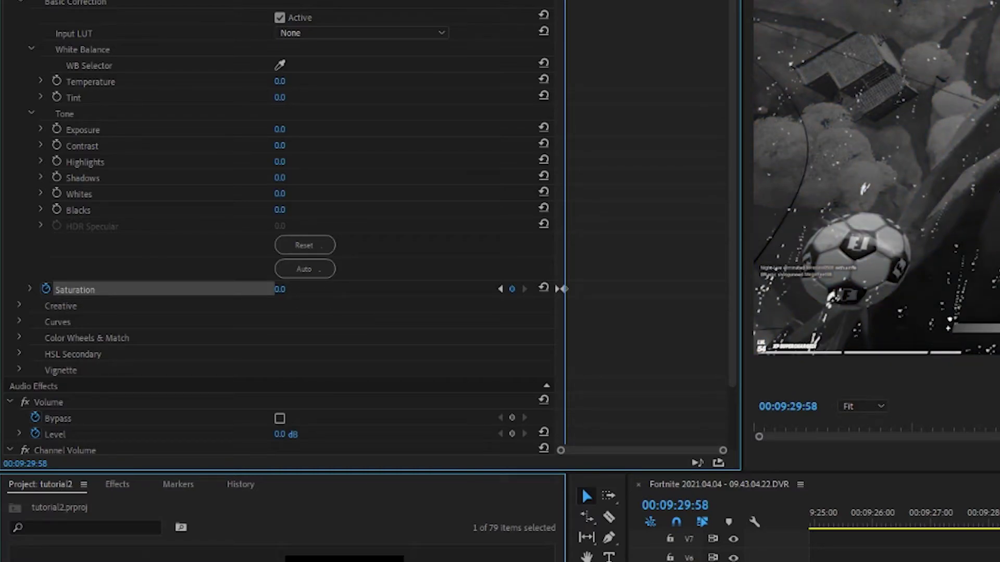
Step: Keyframe the same clip's Lumetri exposure from 7.0 at its start down to 2 at 00:09:30:18
{"action": "left_click_drag", "start_coordinate": [280, 130], "coordinate": [354, 130]}
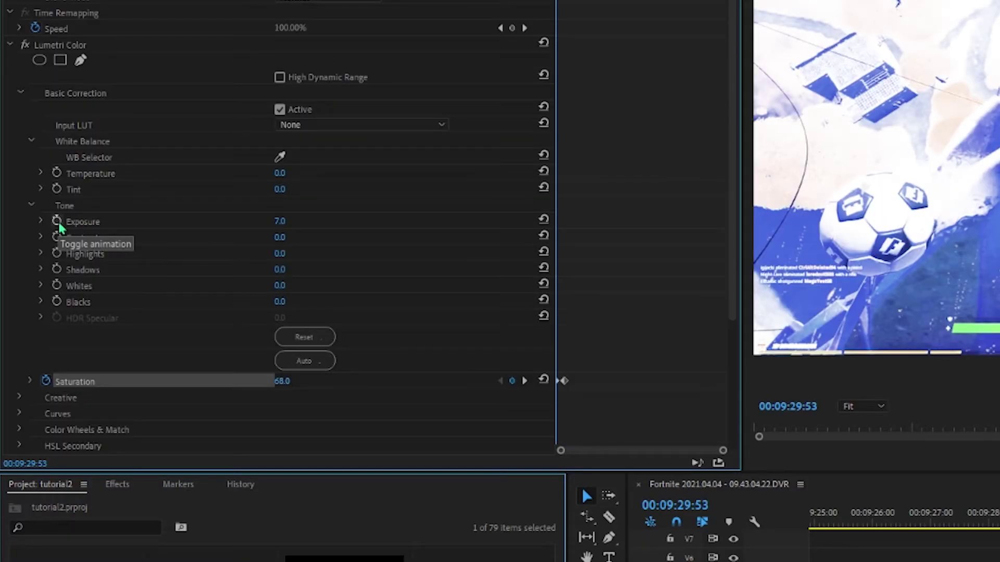
{"action": "left_click", "coordinate": [56, 221]}
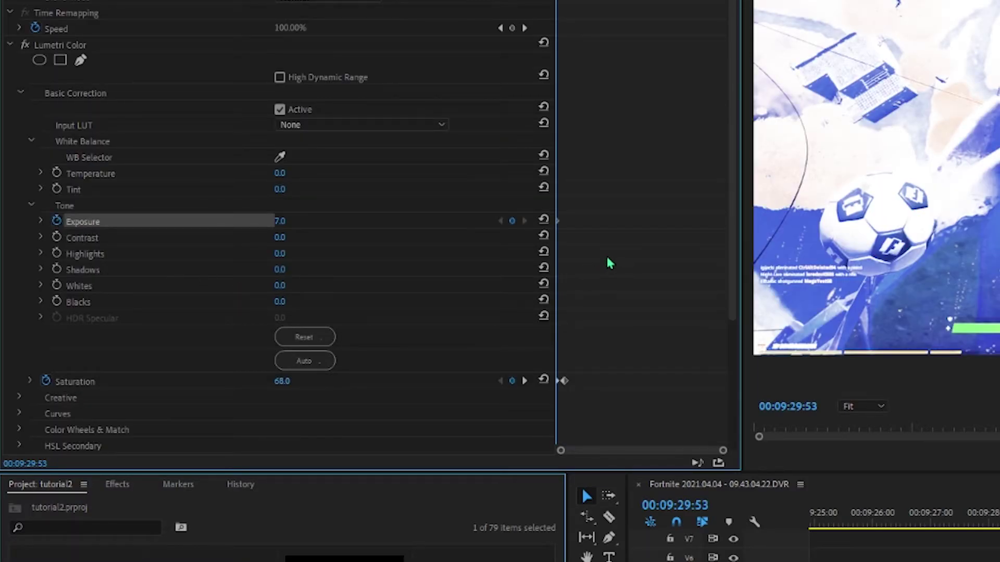
{"action": "key", "text": "space"}
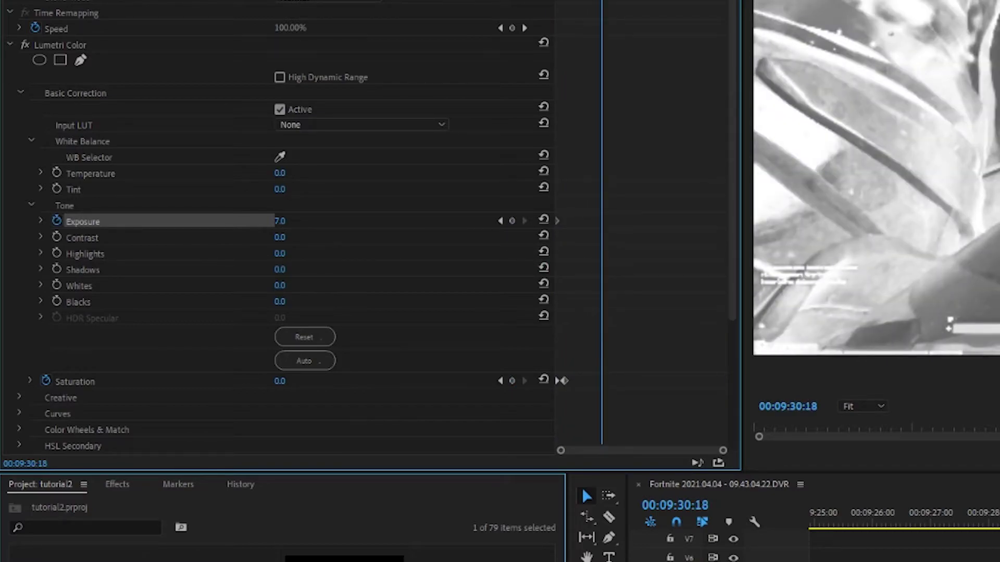
{"action": "left_click", "coordinate": [298, 224]}
{"action": "type", "text": "2"}
{"action": "key", "text": "Return"}
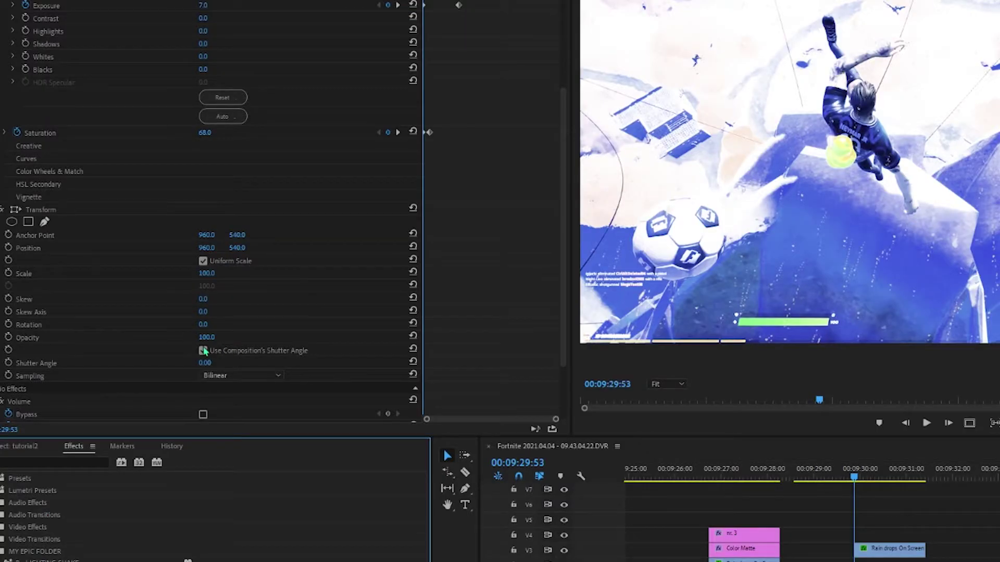
Step: Give the clip's Transform effect its own 360 shutter angle and keyframe its Position at 1010, 489 on the clip's first frame
{"action": "left_click", "coordinate": [203, 352]}
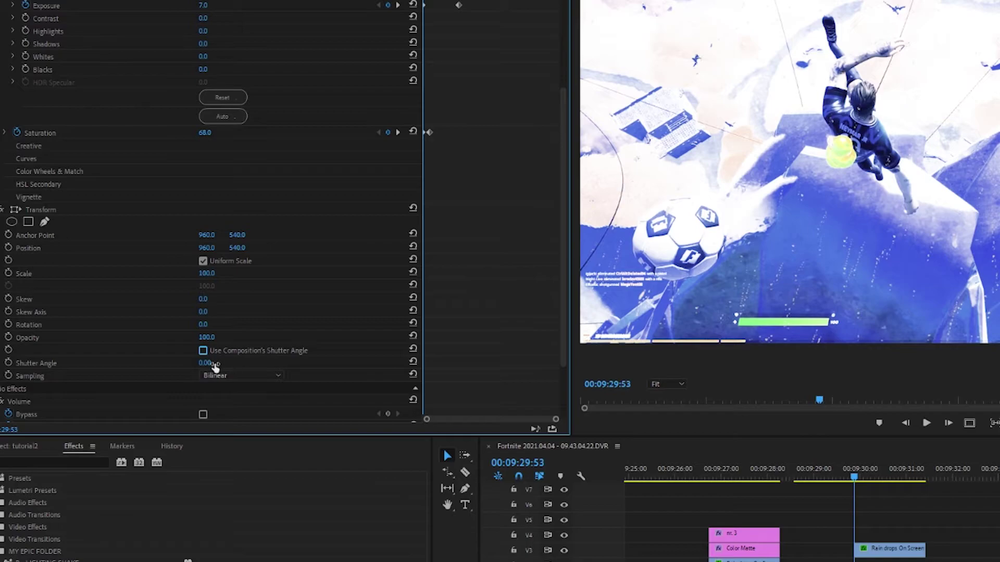
{"action": "left_click_drag", "start_coordinate": [210, 364], "coordinate": [237, 359]}
{"action": "mouse_move", "coordinate": [208, 248]}
{"action": "left_mouse_down"}
{"action": "mouse_move", "coordinate": [229, 260]}
{"action": "mouse_move", "coordinate": [189, 247]}
{"action": "mouse_move", "coordinate": [210, 248]}
{"action": "left_mouse_up"}
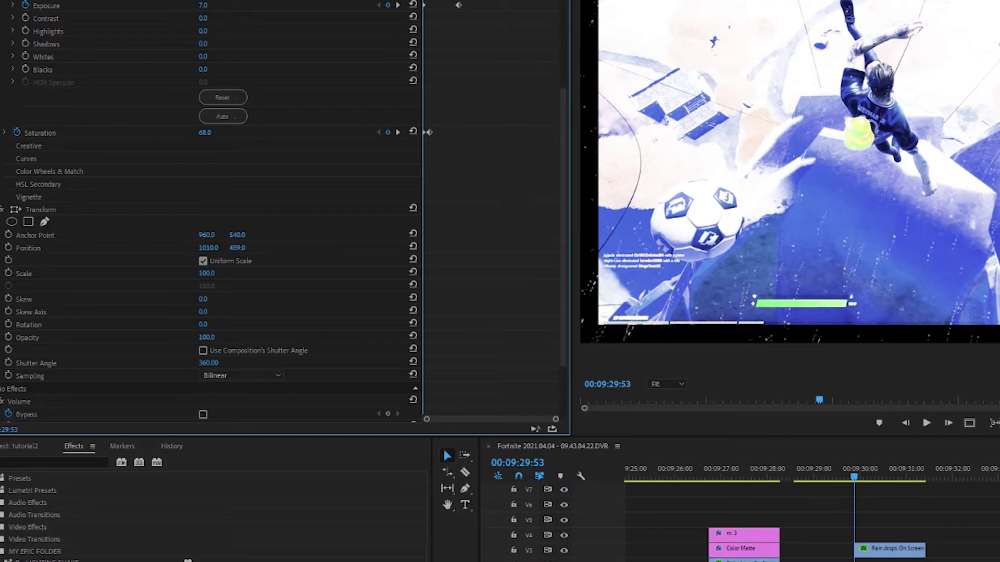
{"action": "left_click", "coordinate": [8, 248]}
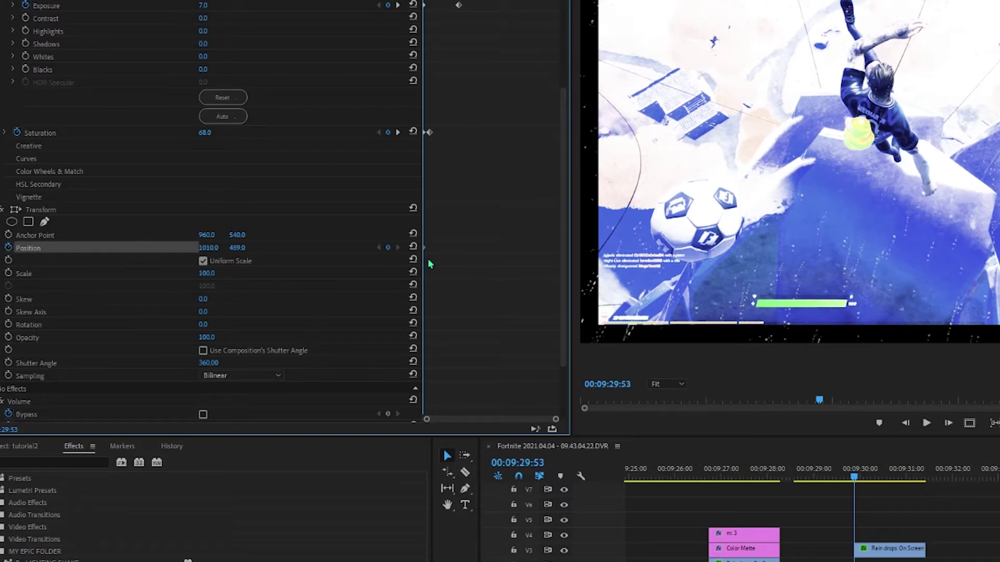
Step: Three frames in, keyframe the Transform Position back at its default 960, 540, and step back toward the clip's start
{"action": "key", "text": "Right"}
{"action": "key", "text": "Right"}
{"action": "key", "text": "Right"}
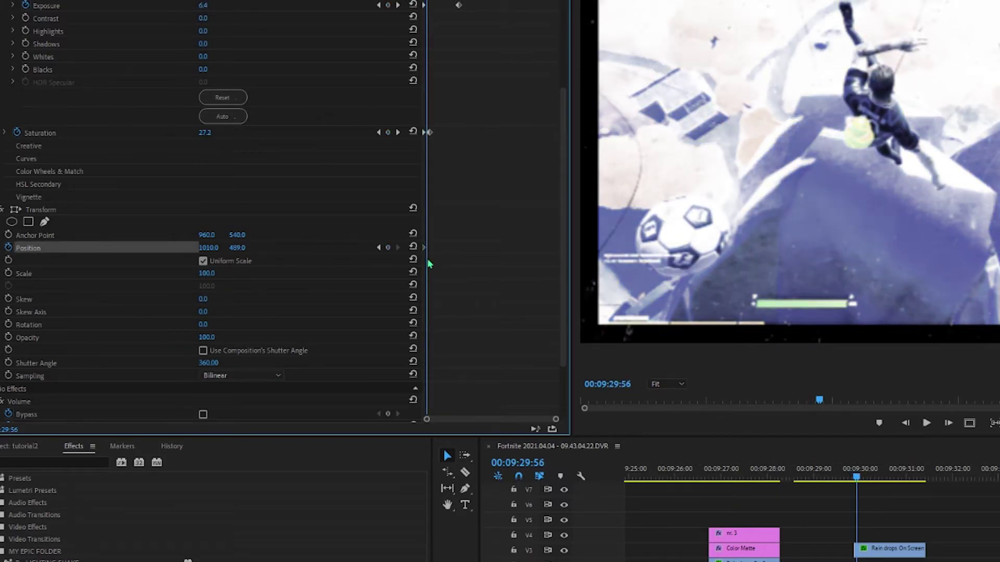
{"action": "left_click", "coordinate": [413, 246]}
{"action": "left_click", "coordinate": [413, 247]}
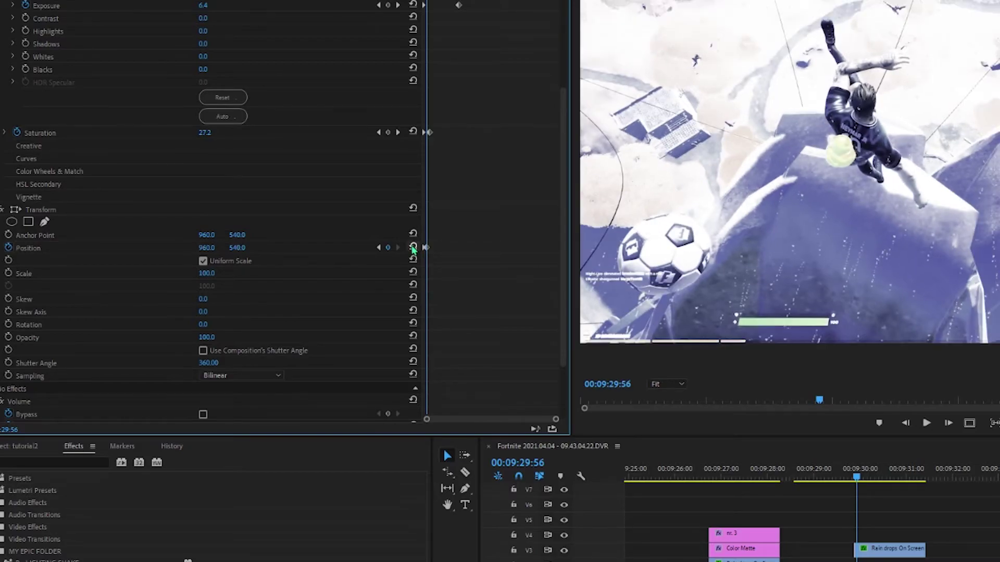
{"action": "key", "text": "Left"}
{"action": "key", "text": "Left"}
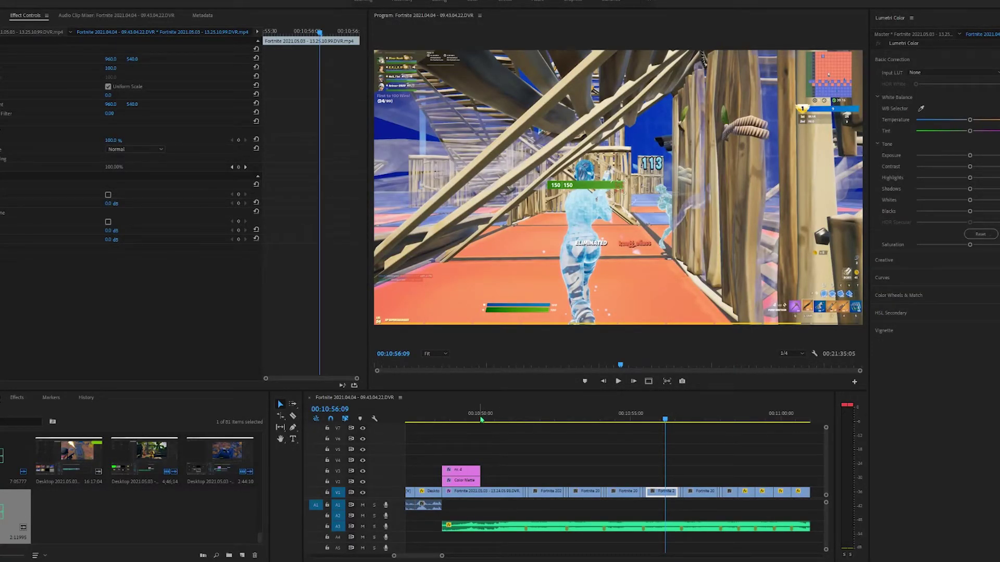
Step: Examine the blurred zoom transition frame by frame, from the elimination shot through to the start of the following clip at 00:10:51:37
{"action": "left_click_drag", "start_coordinate": [482, 420], "coordinate": [509, 421]}
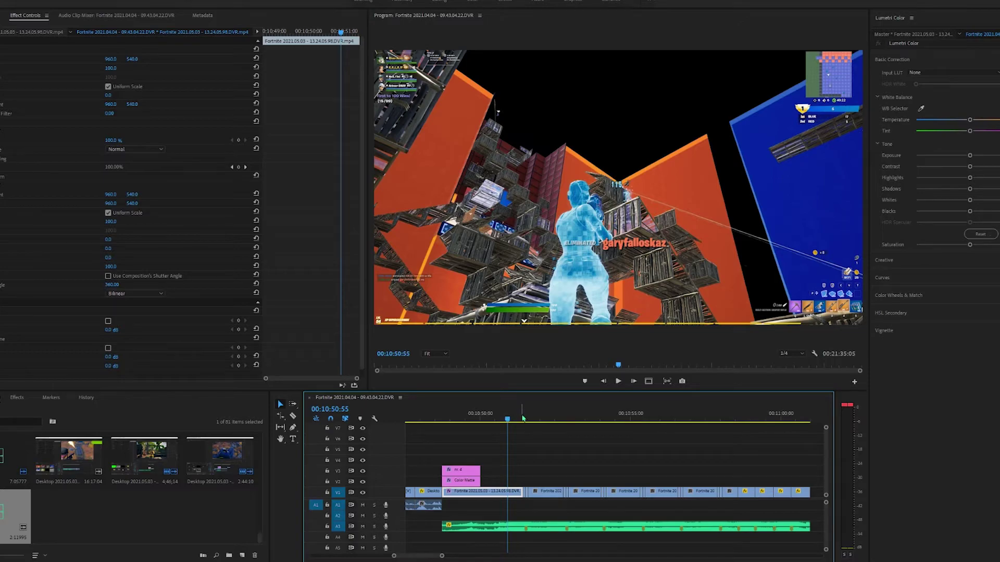
{"action": "left_click", "coordinate": [507, 418]}
{"action": "left_click", "coordinate": [508, 420]}
{"action": "key", "text": "Right"}
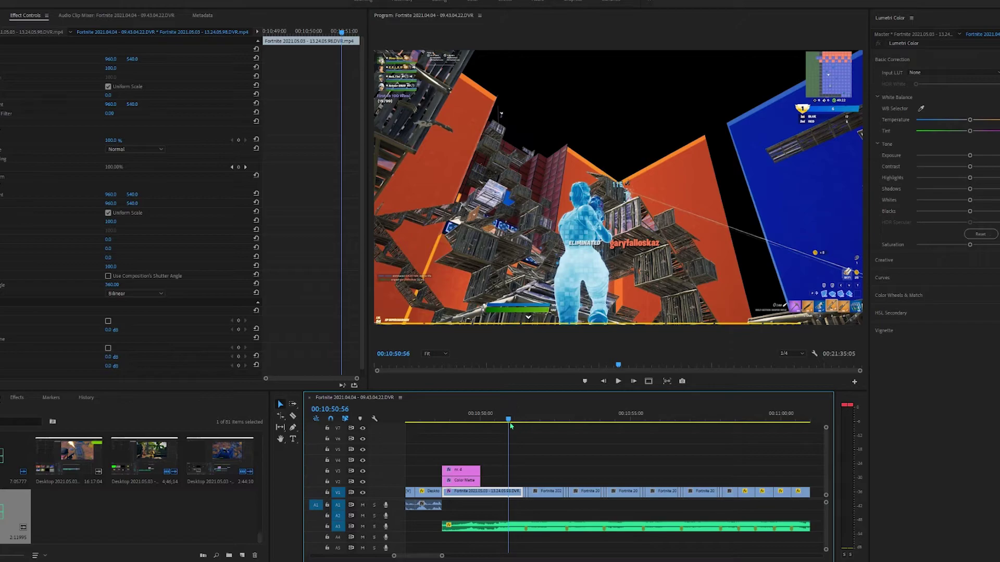
{"action": "key", "text": "equal"}
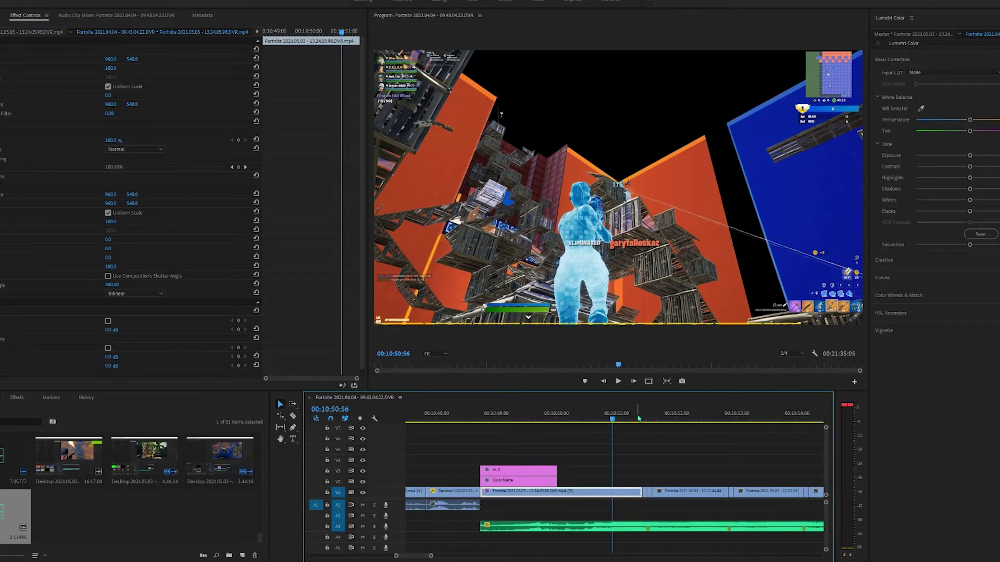
{"action": "left_click", "coordinate": [638, 418]}
{"action": "key", "text": "equal"}
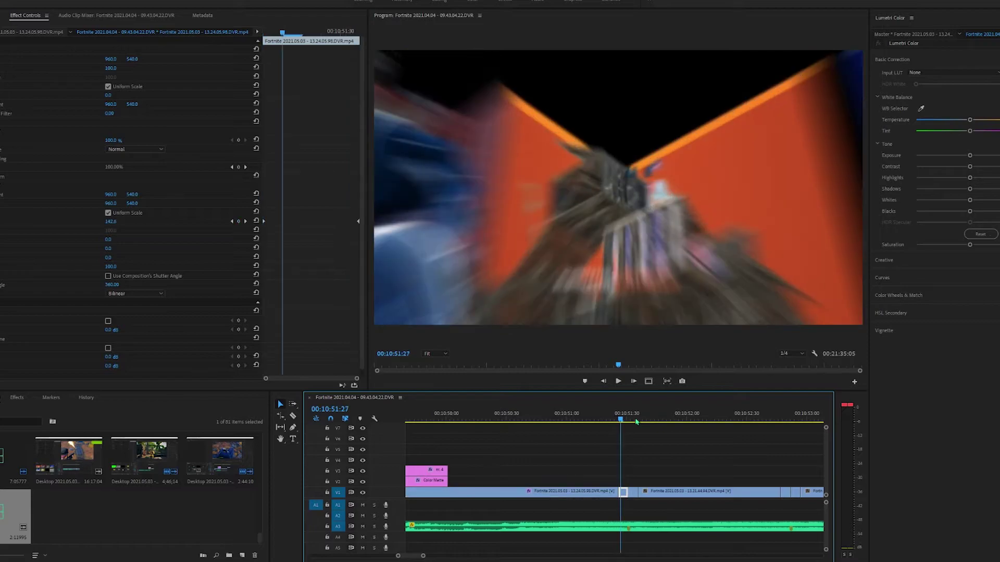
{"action": "key", "text": "Right"}
{"action": "key", "text": "Right"}
{"action": "key", "text": "Right"}
{"action": "key", "text": "Right"}
{"action": "key", "text": "Right"}
{"action": "key", "text": "Right"}
{"action": "key", "text": "Right"}
{"action": "key", "text": "Right"}
{"action": "key", "text": "Right"}
{"action": "key", "text": "Right"}
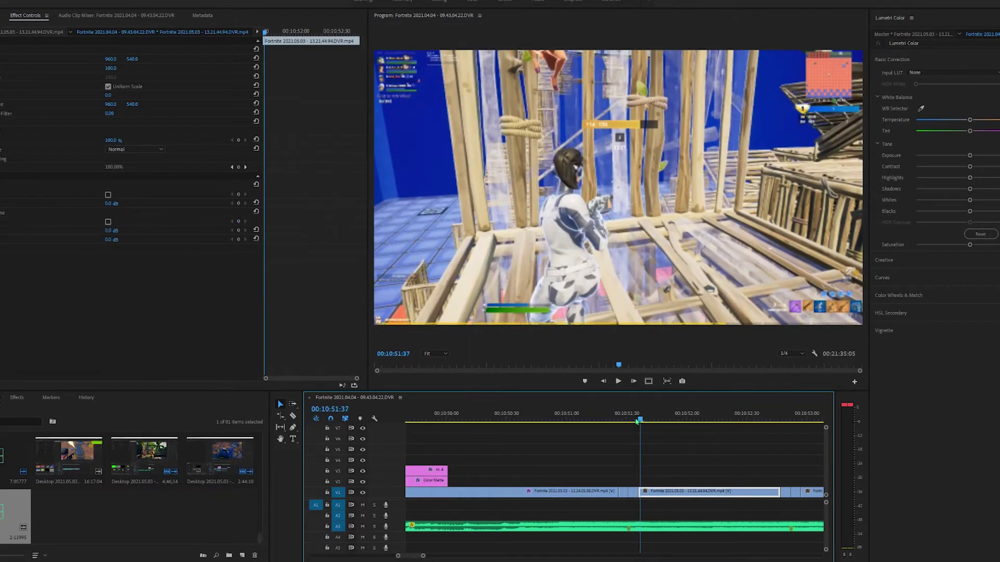
{"action": "key", "text": "minus"}
{"action": "key", "text": "minus"}
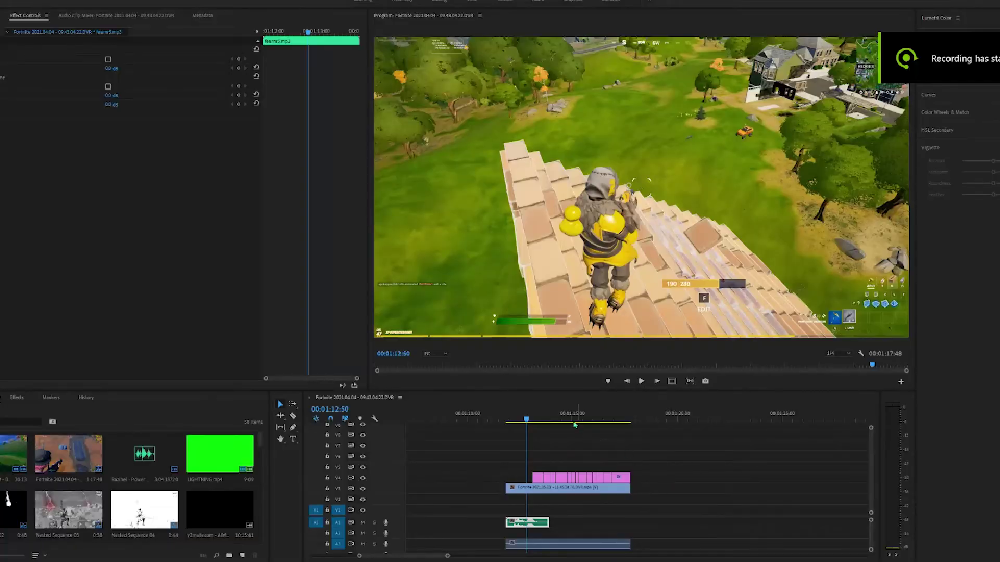
Step: Nest all the caption graphics above the gameplay clip, from "Hello" to "movement", into a single sequence
{"action": "left_click", "coordinate": [534, 415]}
{"action": "left_click", "coordinate": [691, 475]}
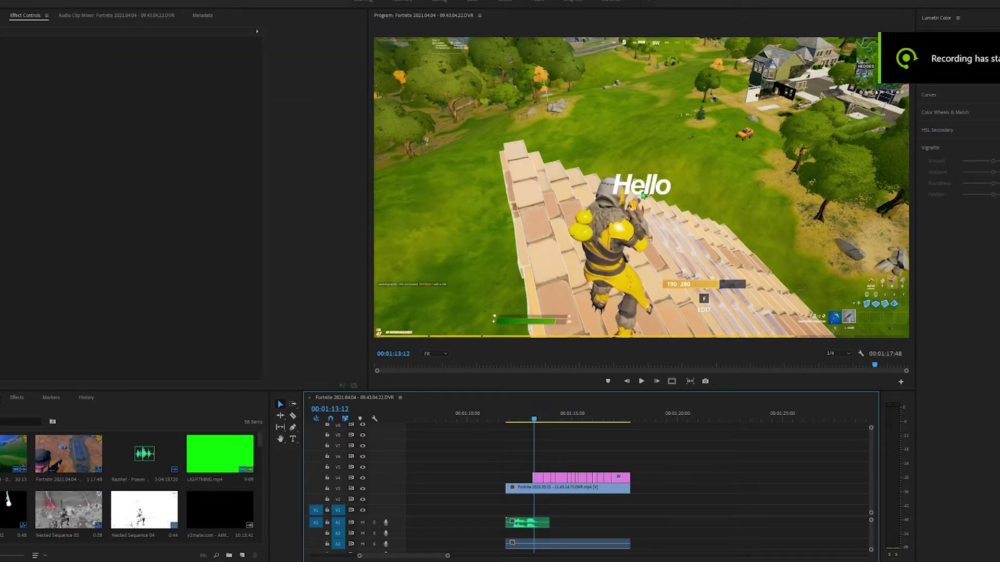
{"action": "mouse_move", "coordinate": [646, 188]}
{"action": "left_mouse_down"}
{"action": "mouse_move", "coordinate": [590, 181]}
{"action": "mouse_move", "coordinate": [643, 189]}
{"action": "mouse_move", "coordinate": [645, 206]}
{"action": "mouse_move", "coordinate": [645, 179]}
{"action": "mouse_move", "coordinate": [648, 192]}
{"action": "left_mouse_up"}
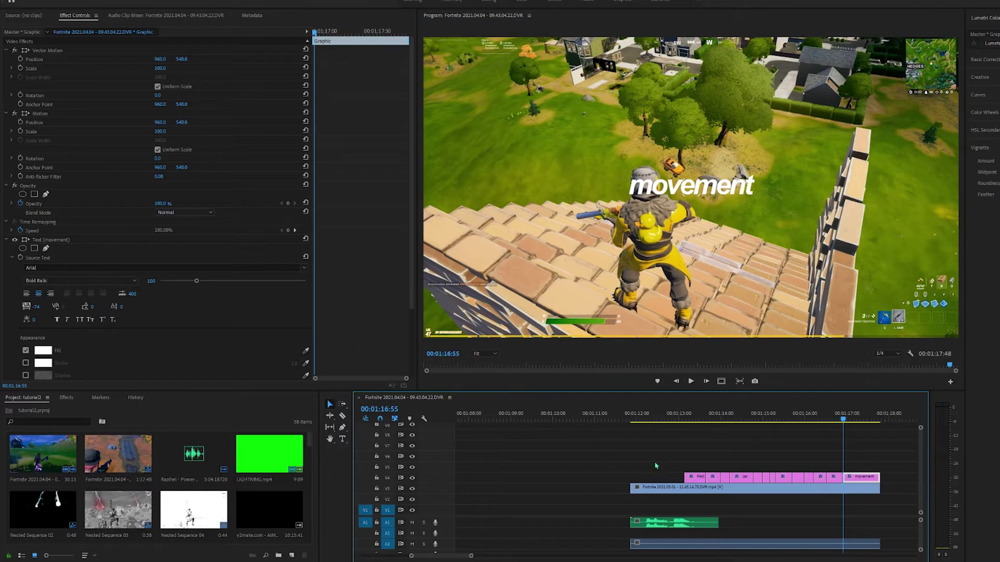
{"action": "left_click_drag", "start_coordinate": [665, 454], "coordinate": [888, 479]}
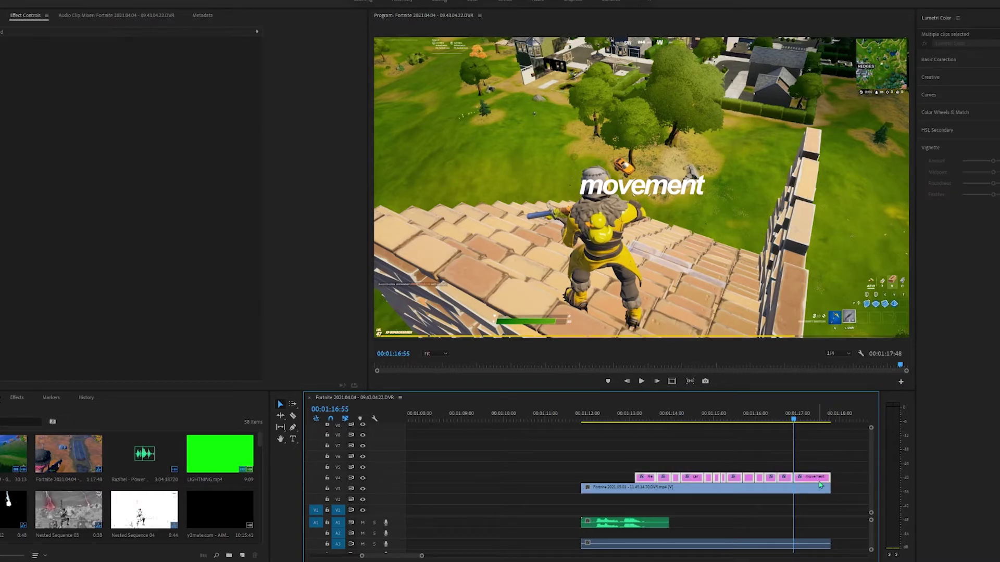
{"action": "right_click", "coordinate": [820, 483]}
{"action": "left_click", "coordinate": [831, 289]}
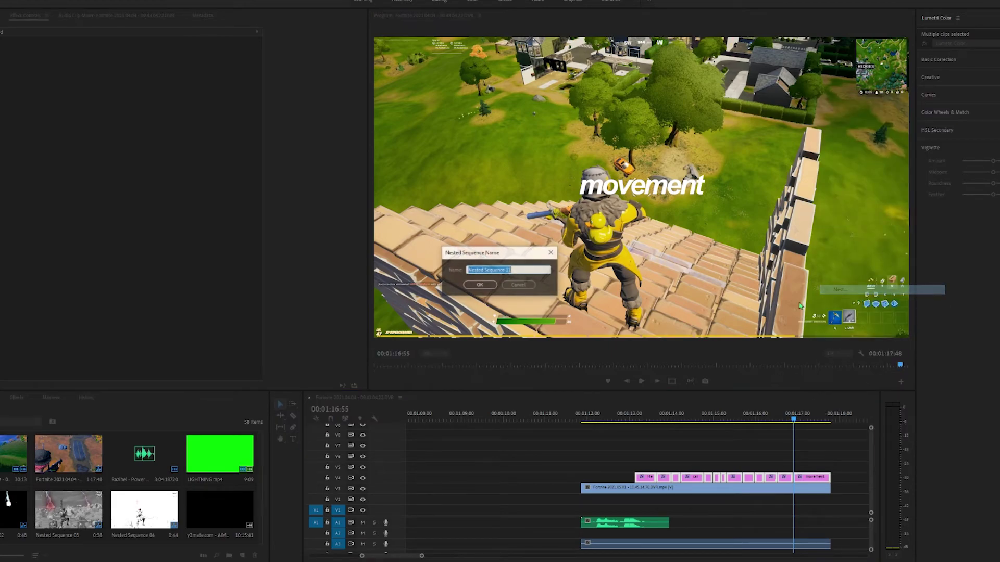
{"action": "left_click", "coordinate": [470, 284]}
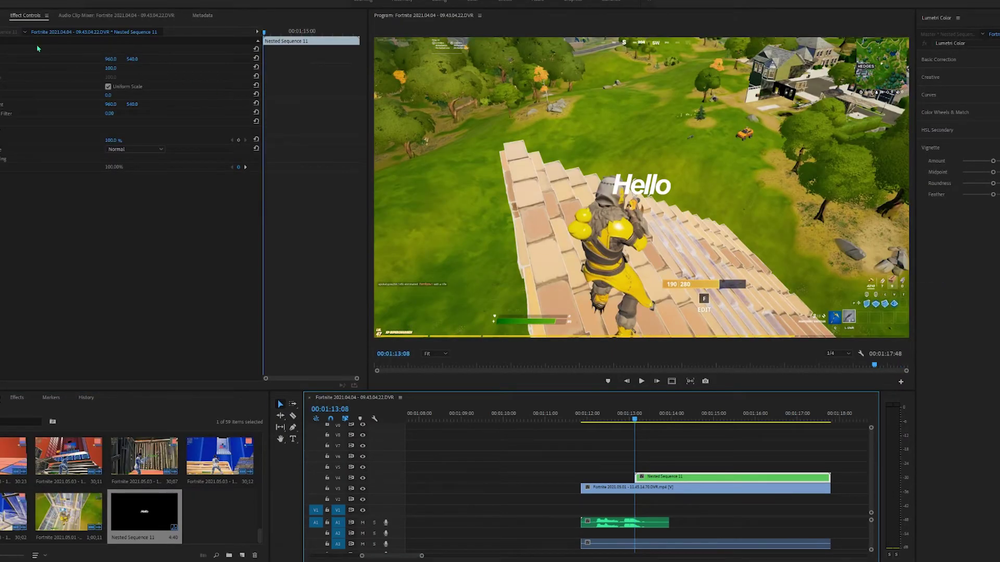
Step: Scale the nested captions down to about 69%, place them just above the orange car, and start keyframing Position at their first frame
{"action": "left_click", "coordinate": [26, 50]}
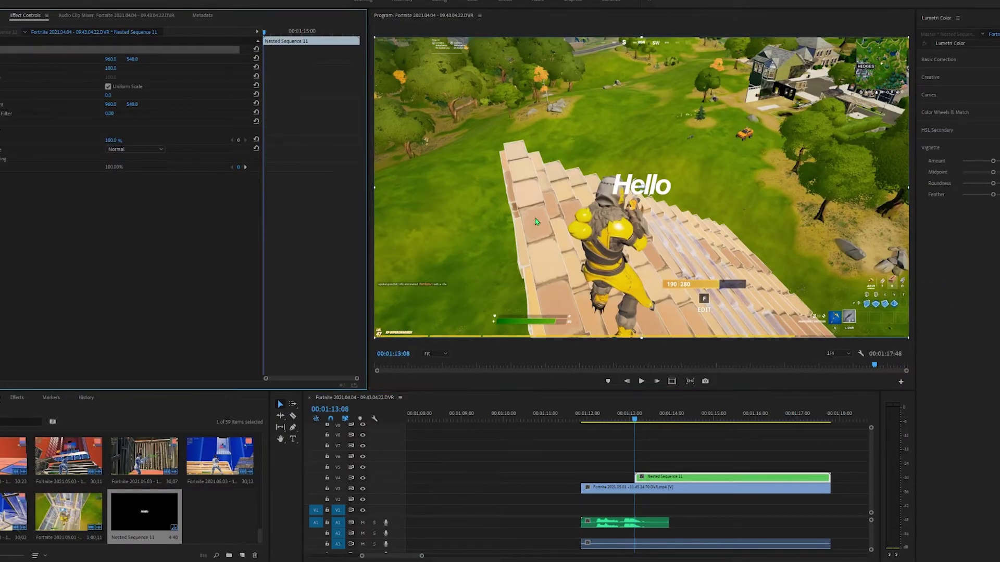
{"action": "left_click_drag", "start_coordinate": [635, 251], "coordinate": [738, 179]}
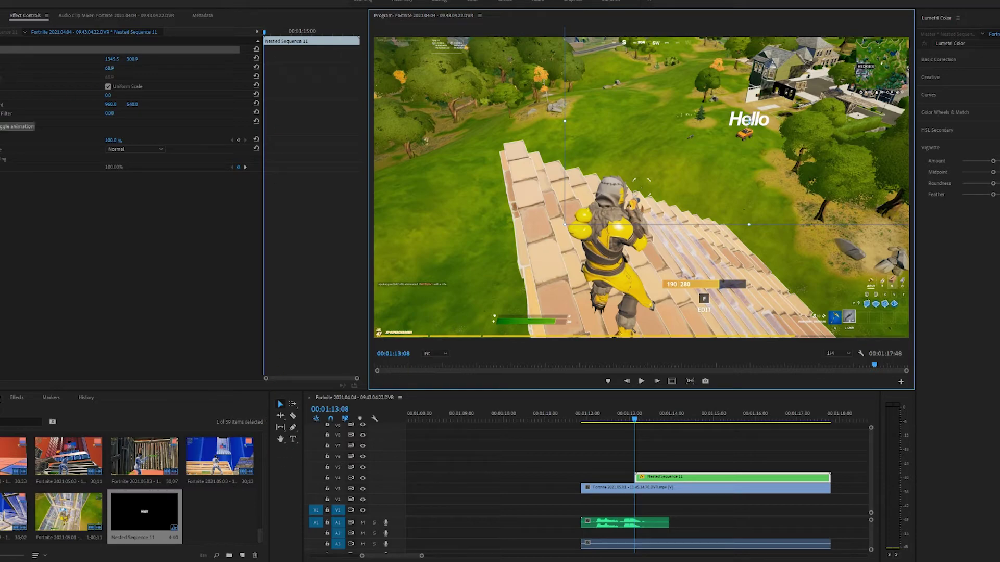
{"action": "left_click", "coordinate": [1, 58]}
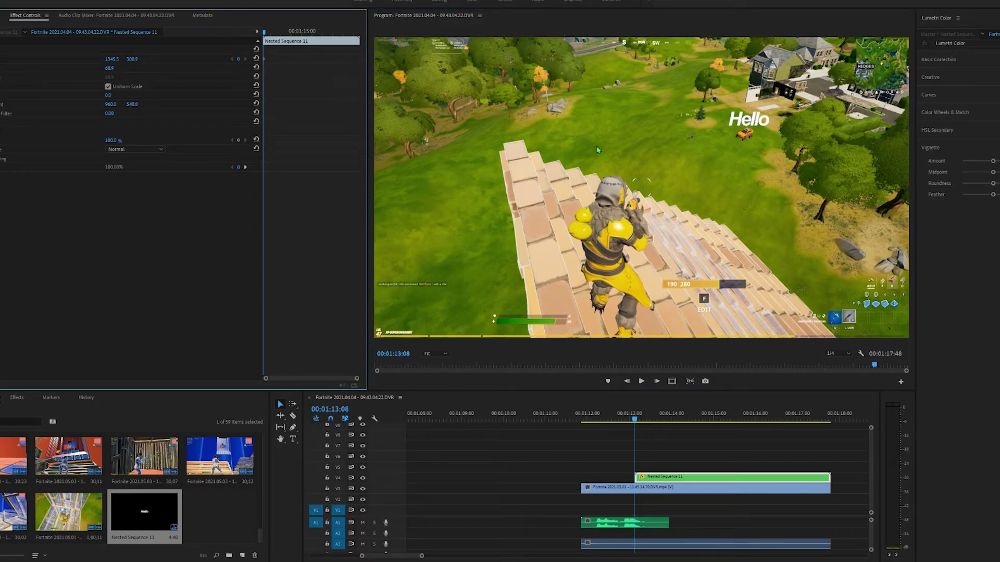
Step: Keyframe the nested captions' Position every five frames up to 00:01:13:38, keeping "Hello" just above the orange car
{"action": "key", "text": "shift+Right"}
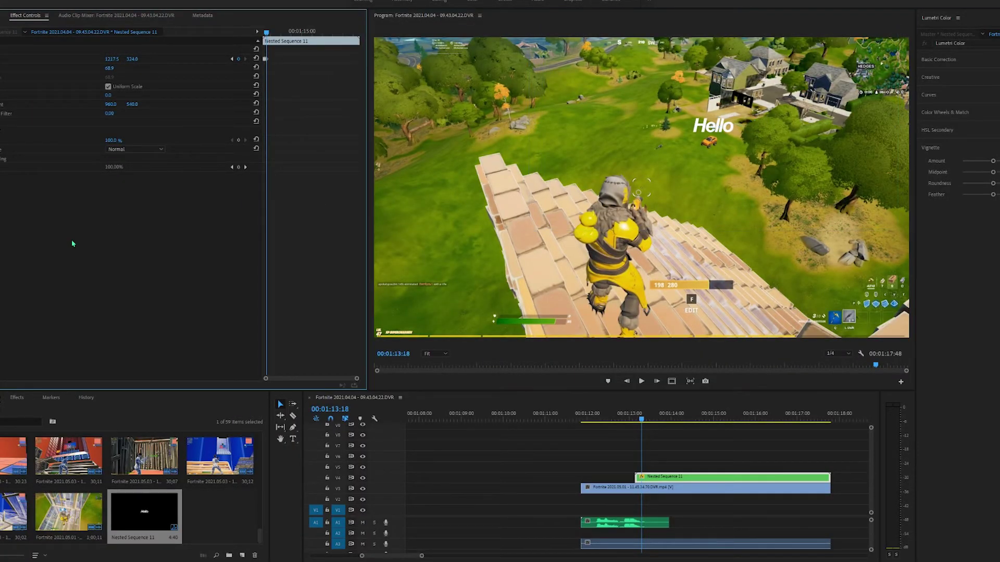
{"action": "key", "text": "shift+Right"}
{"action": "left_click", "coordinate": [721, 199]}
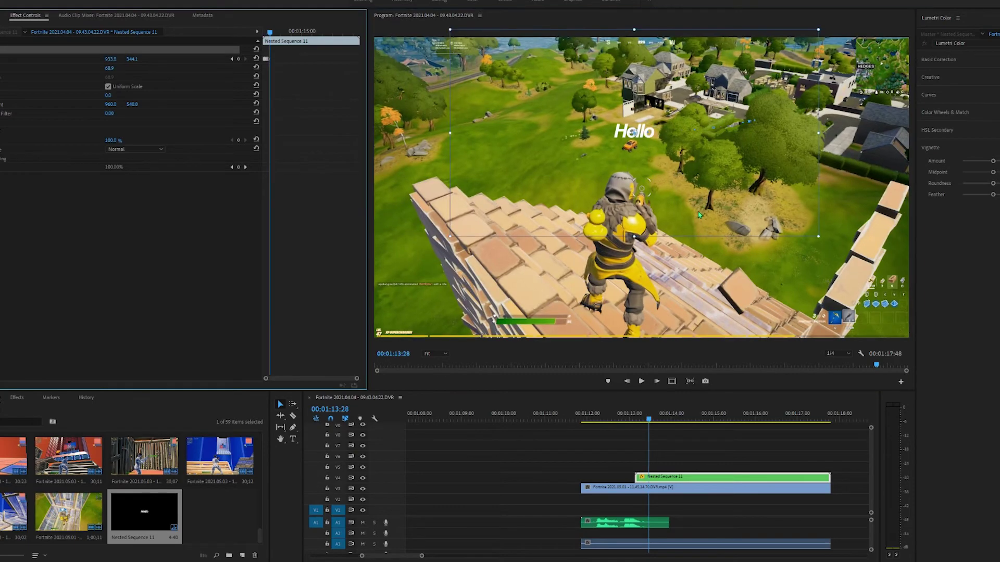
{"action": "left_click_drag", "start_coordinate": [698, 213], "coordinate": [694, 214]}
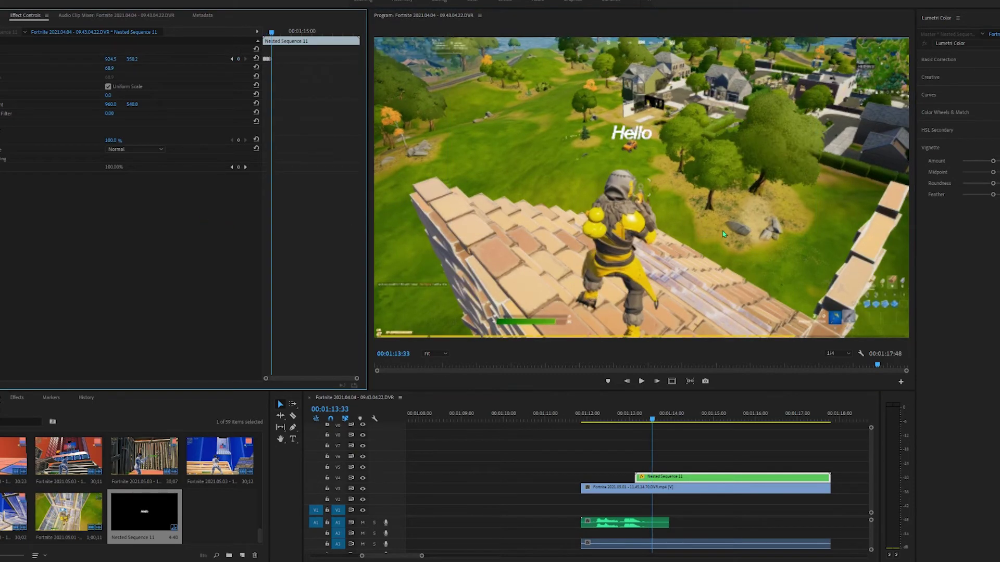
{"action": "left_click", "coordinate": [772, 275]}
{"action": "key", "text": "shift+Right"}
{"action": "key", "text": "ctrl+z"}
{"action": "left_click", "coordinate": [134, 354]}
{"action": "left_click", "coordinate": [728, 477]}
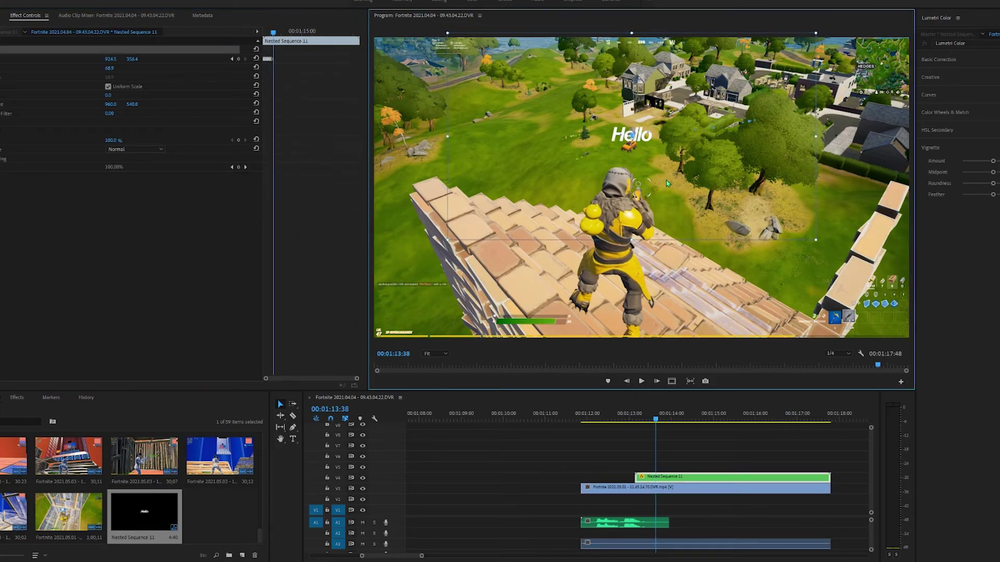
Step: Continue the Position keyframes every five frames from 00:01:13:43 through the end of the nested clip, keeping the captions above the car
{"action": "key", "text": "shift+Right"}
{"action": "key", "text": "shift+Right"}
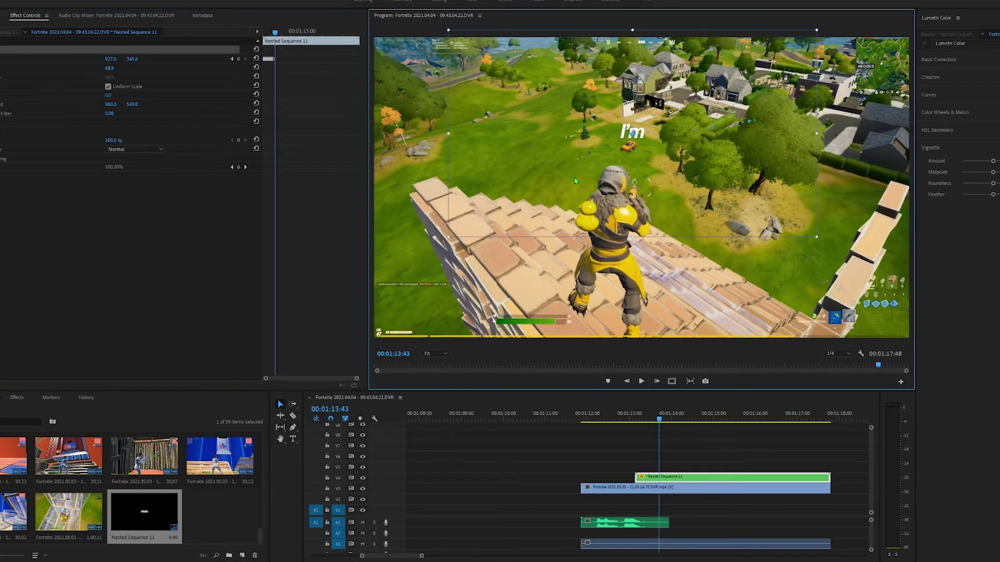
{"action": "key", "text": "shift+Right"}
{"action": "key", "text": "shift+Right"}
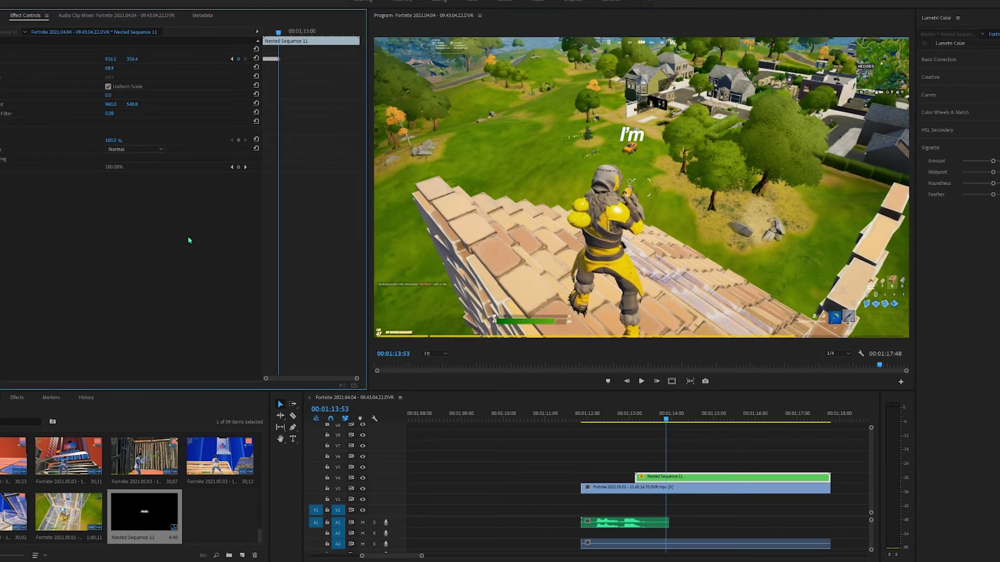
{"action": "key", "text": "shift+Right"}
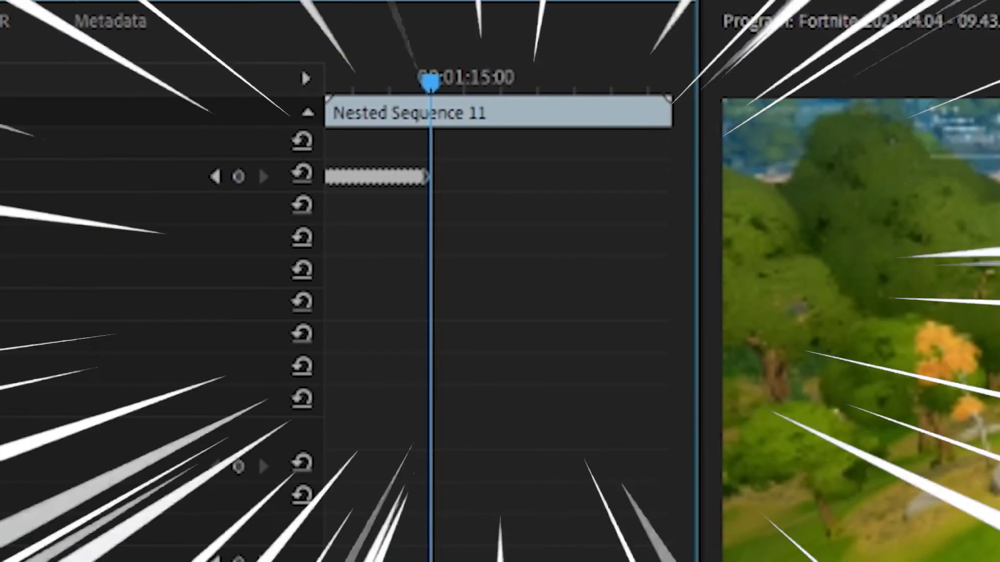
{"action": "key", "text": "shift+Right"}
{"action": "key", "text": "shift+Right"}
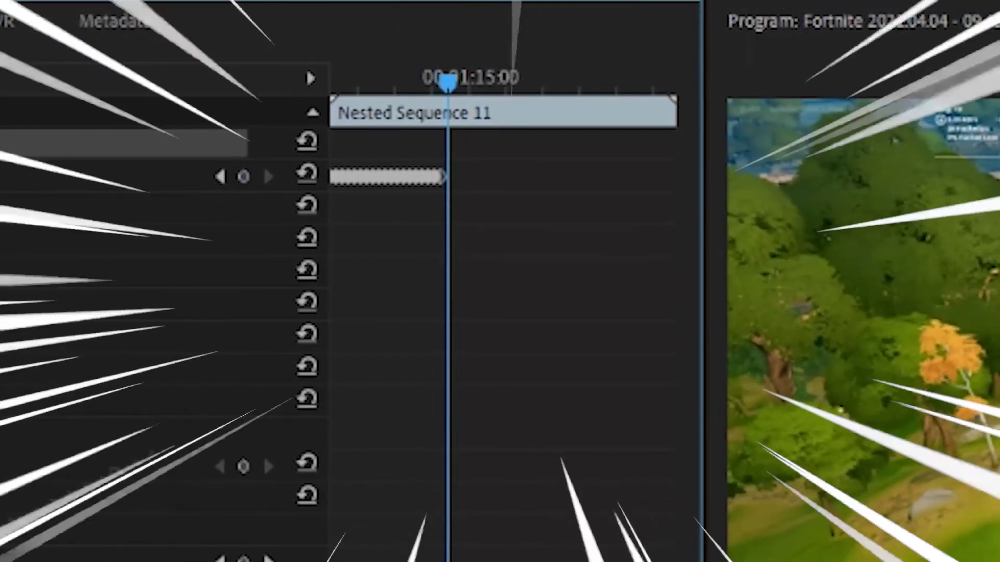
{"action": "key", "text": "shift+Right"}
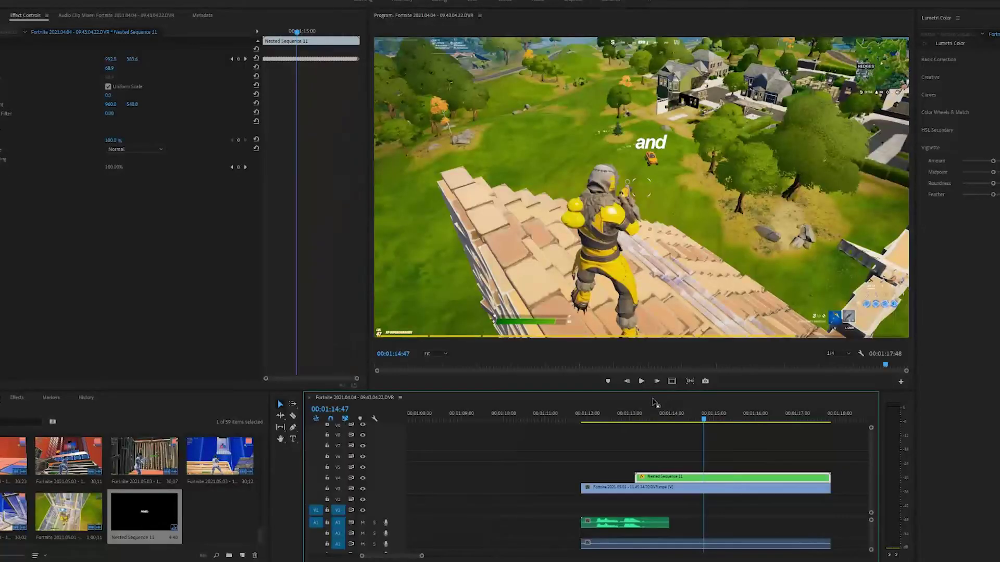
Step: Open the nested caption sequence, replace the text "Hello" with "Hi", and return to the main sequence
{"action": "left_click", "coordinate": [644, 416]}
{"action": "double_click", "coordinate": [671, 477]}
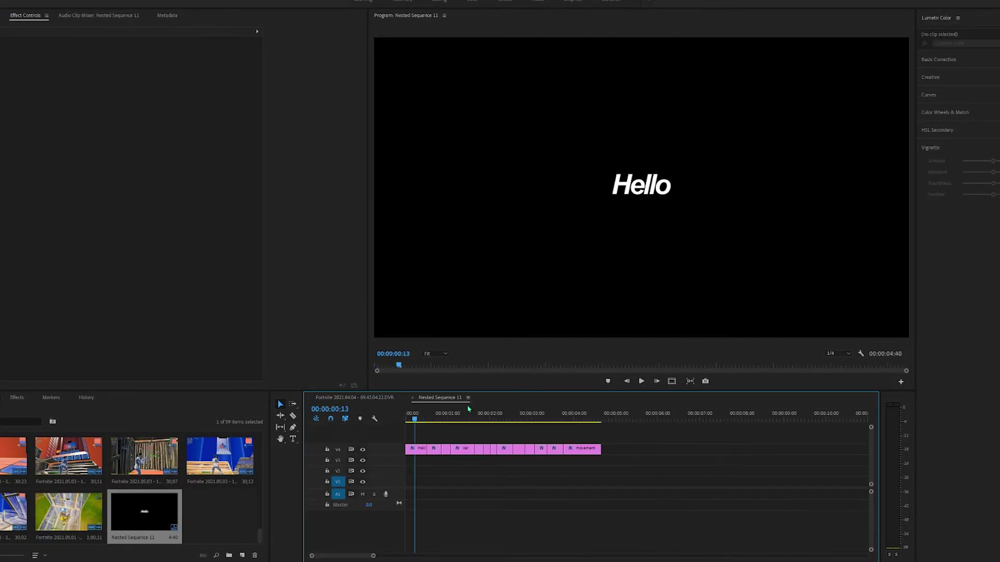
{"action": "left_click", "coordinate": [417, 449]}
{"action": "left_click", "coordinate": [293, 439]}
{"action": "double_click", "coordinate": [645, 214]}
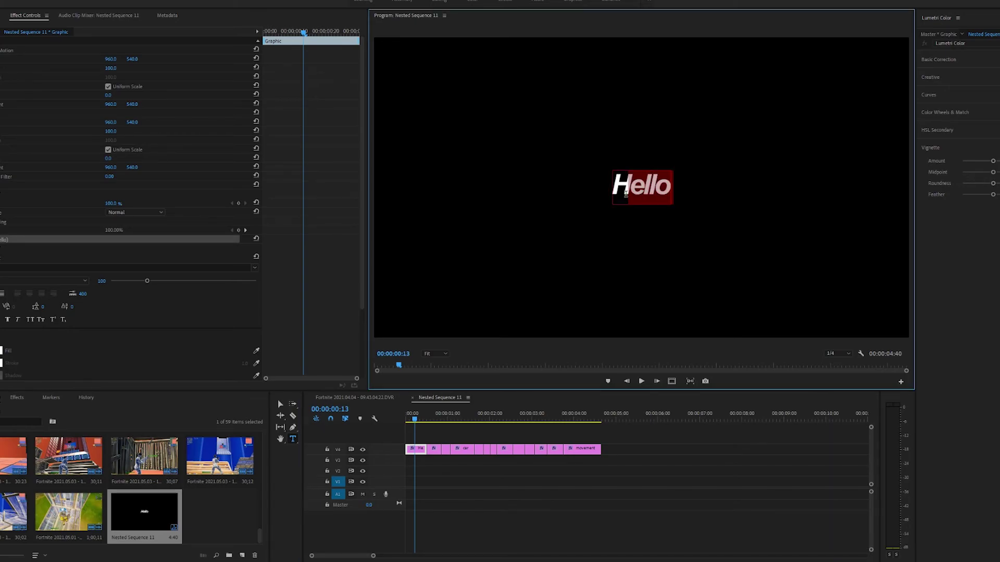
{"action": "type", "text": "Hi"}
{"action": "left_click", "coordinate": [280, 404]}
{"action": "left_click", "coordinate": [413, 399]}
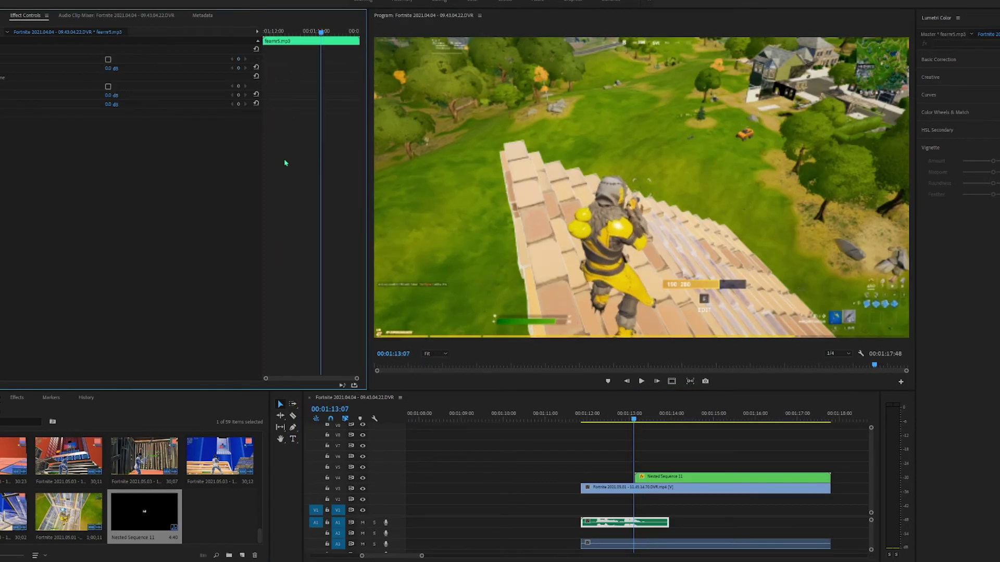
Step: Check the start of the caption tracking frame by frame and realign "Hi" above the orange car around 00:01:13:20
{"action": "key", "text": "Right"}
{"action": "key", "text": "Right"}
{"action": "key", "text": "Right"}
{"action": "key", "text": "Right"}
{"action": "key", "text": "Right"}
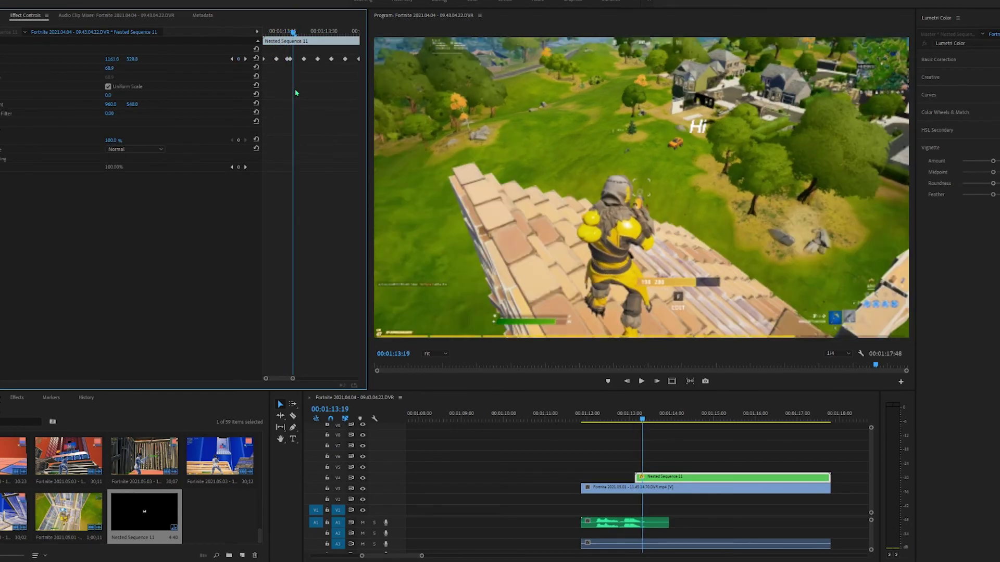
{"action": "key", "text": "Right"}
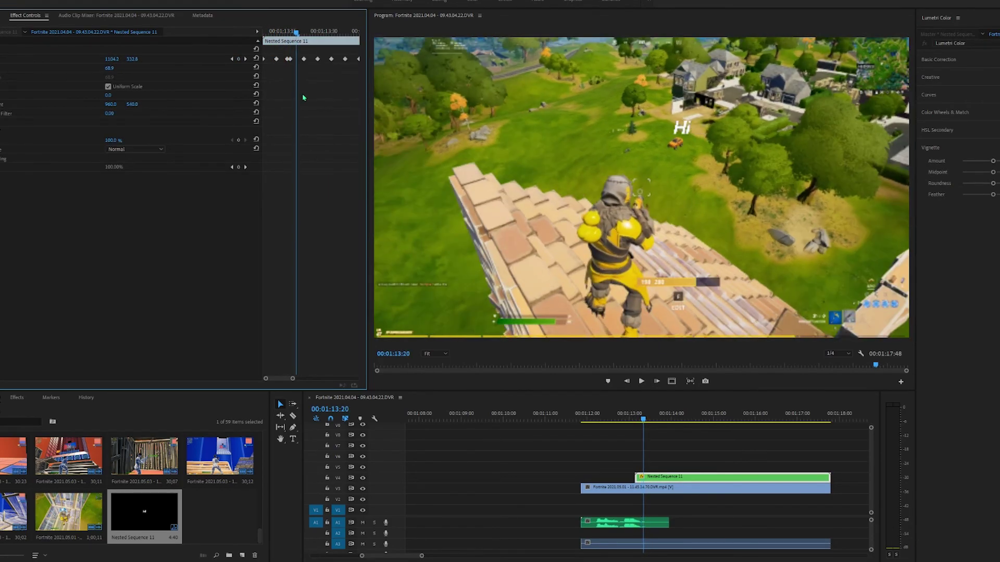
{"action": "left_click", "coordinate": [229, 49]}
{"action": "left_click_drag", "start_coordinate": [698, 129], "coordinate": [677, 134]}
{"action": "left_click", "coordinate": [229, 208]}
{"action": "key", "text": "Right"}
{"action": "left_click", "coordinate": [229, 49]}
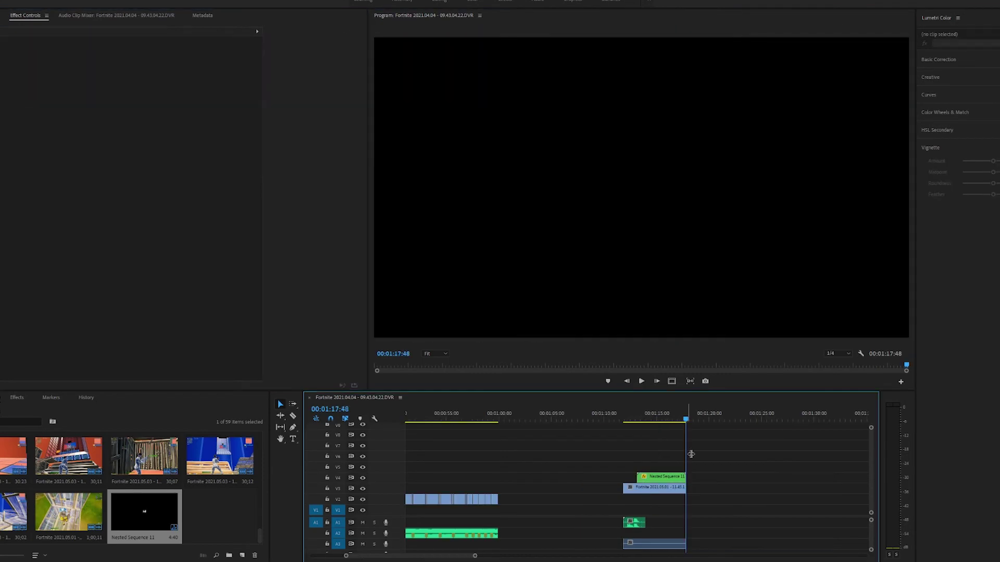